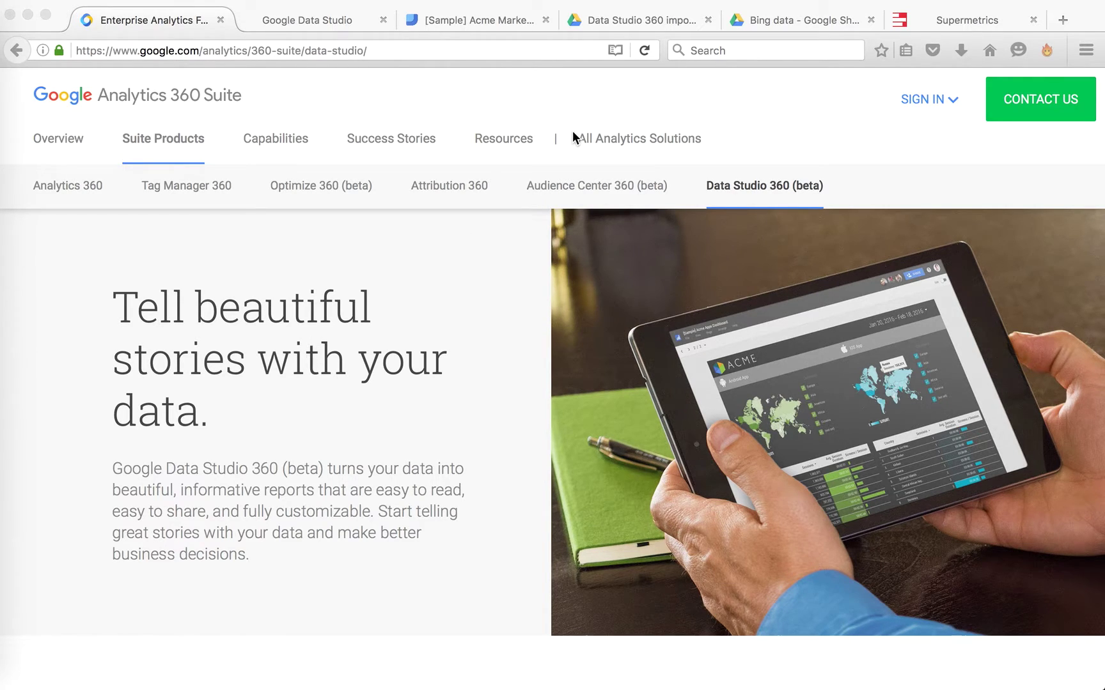
Switch to the '[Sample] Acme Marketing Website' report tab in Data Studio
left_click(477, 19)
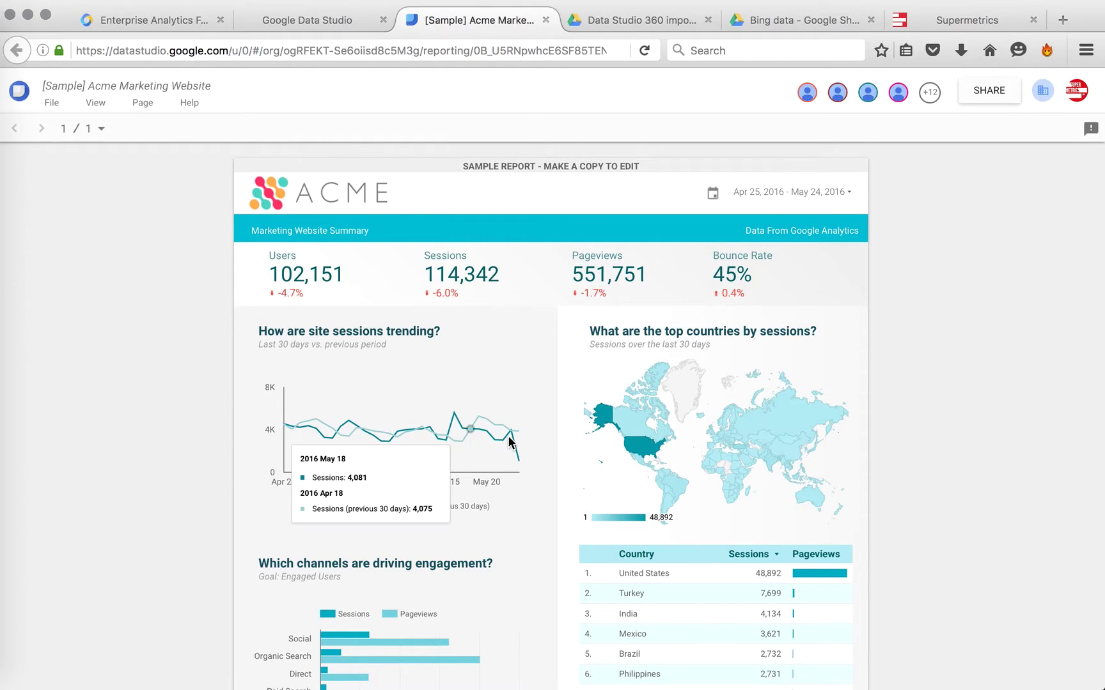
mouse_move(652, 441)
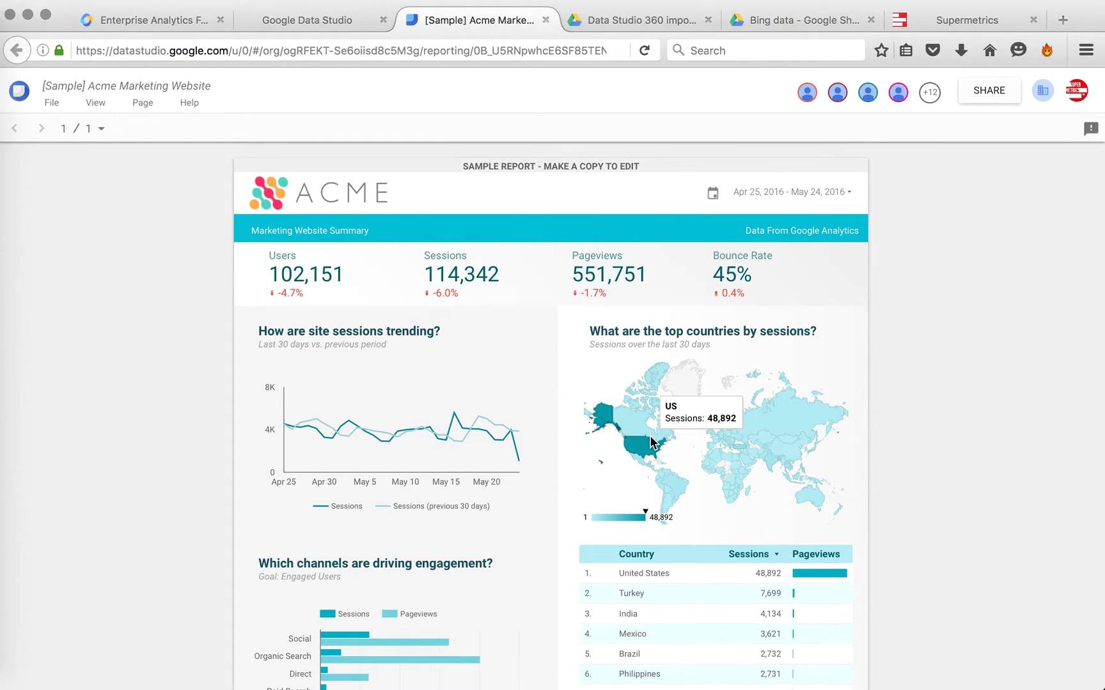
scroll(652, 441, "down", 5)
scroll(652, 441, "up", 5)
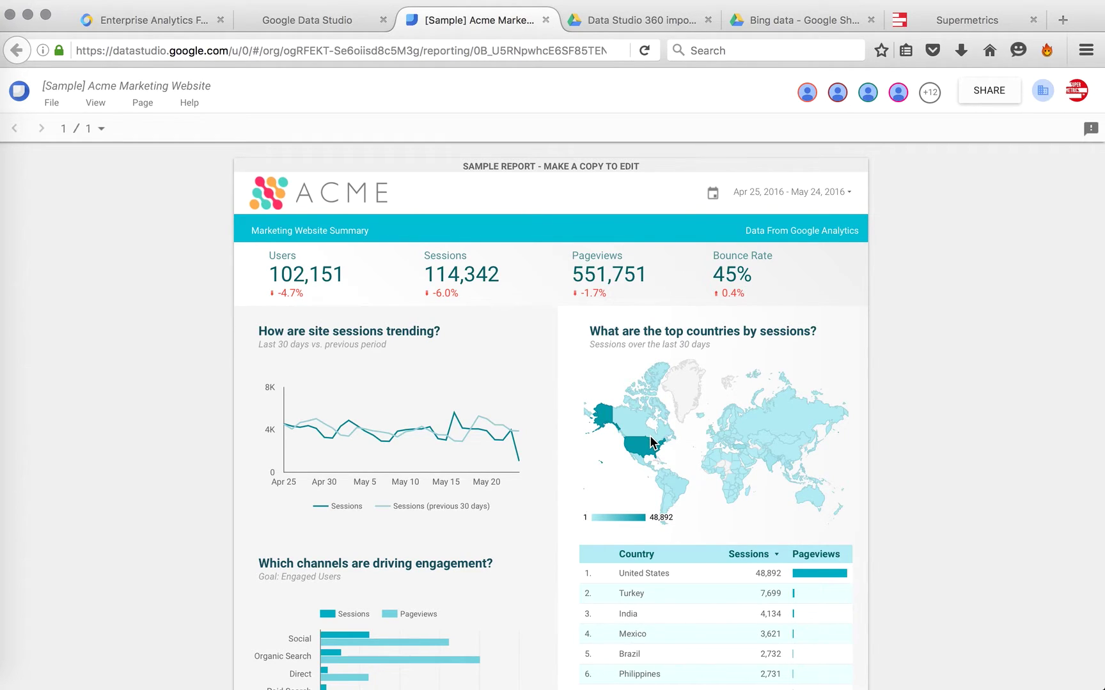
Switch to the 'Data Studio 360 imports' spreadsheet and check the installed add-ons
left_click(617, 22)
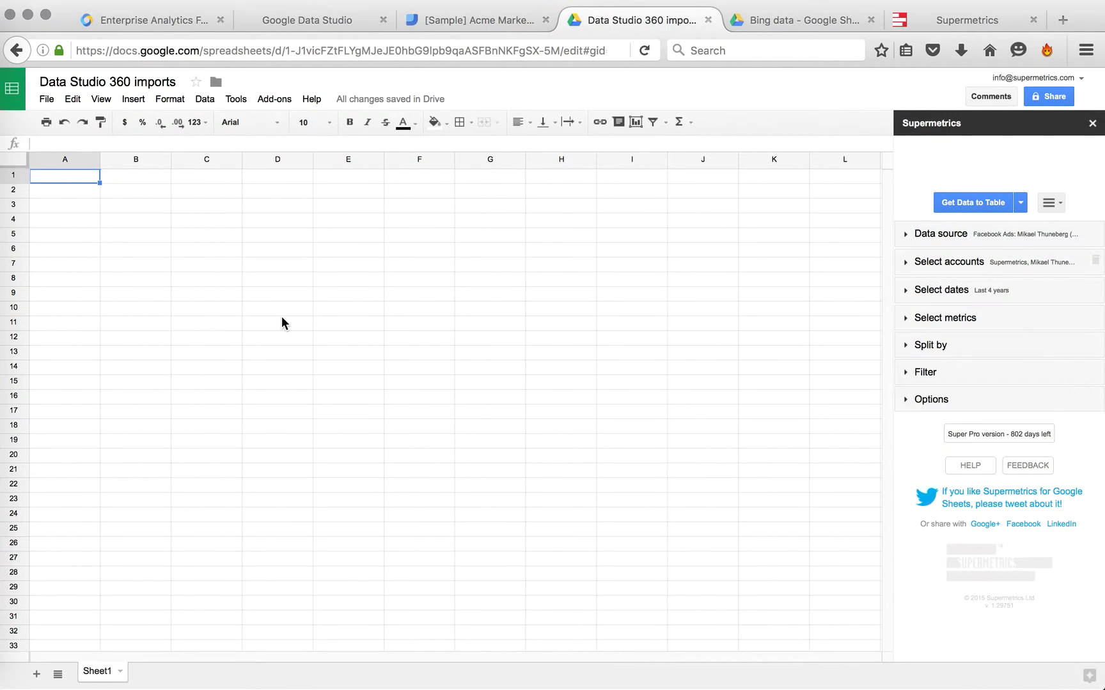
left_click(278, 100)
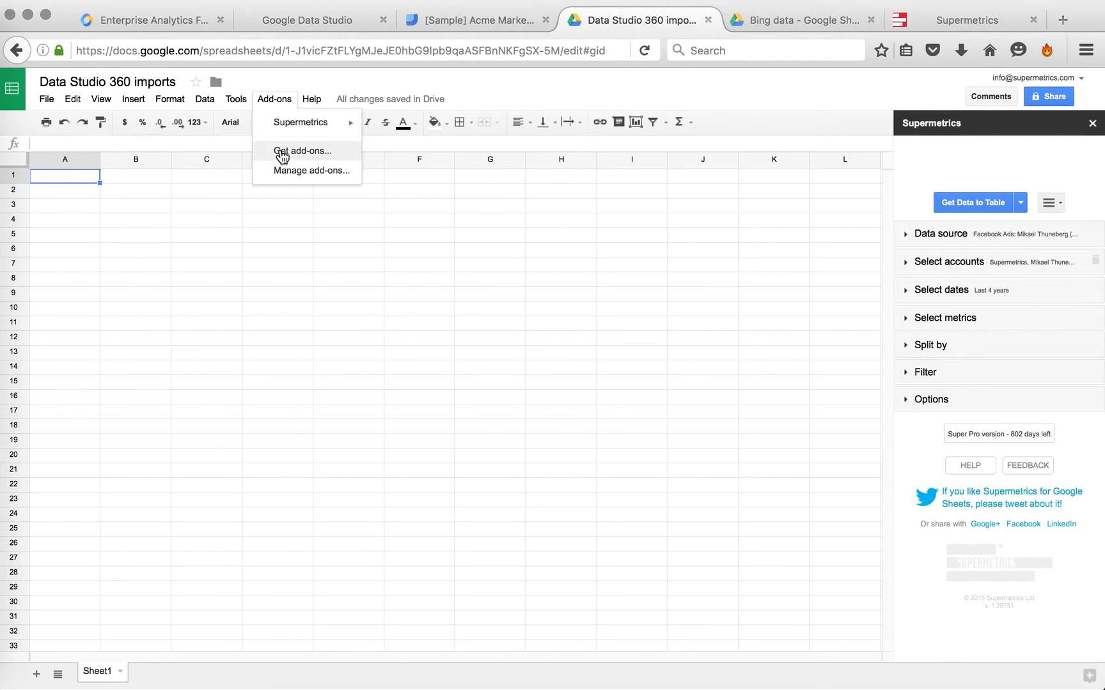
mouse_move(302, 127)
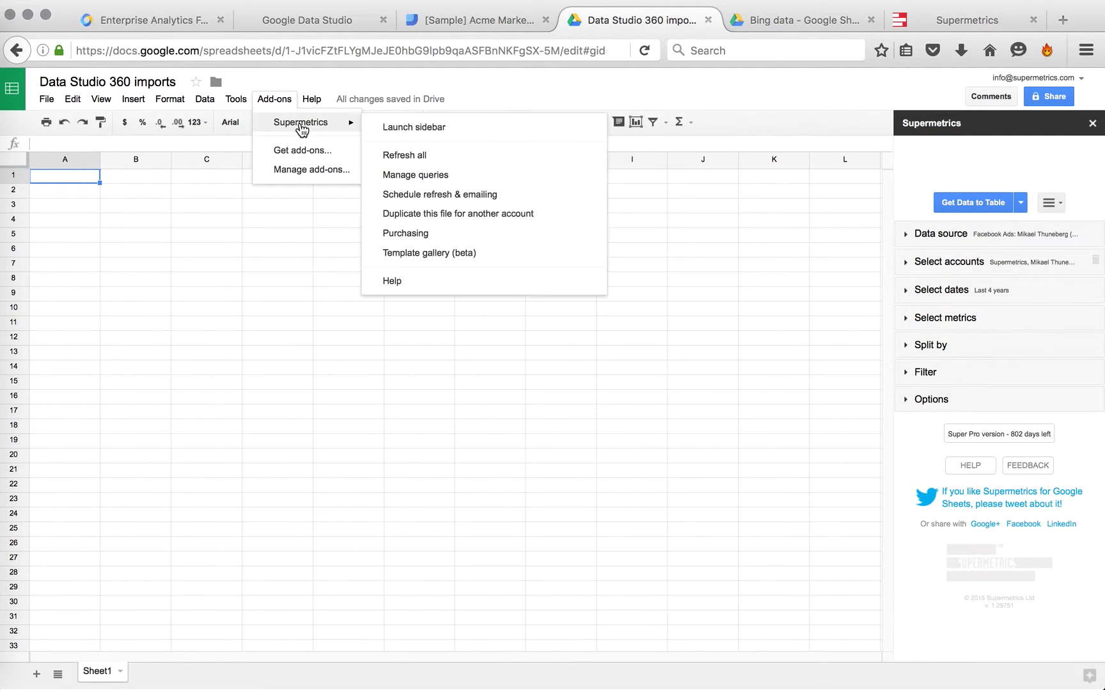
left_click(540, 101)
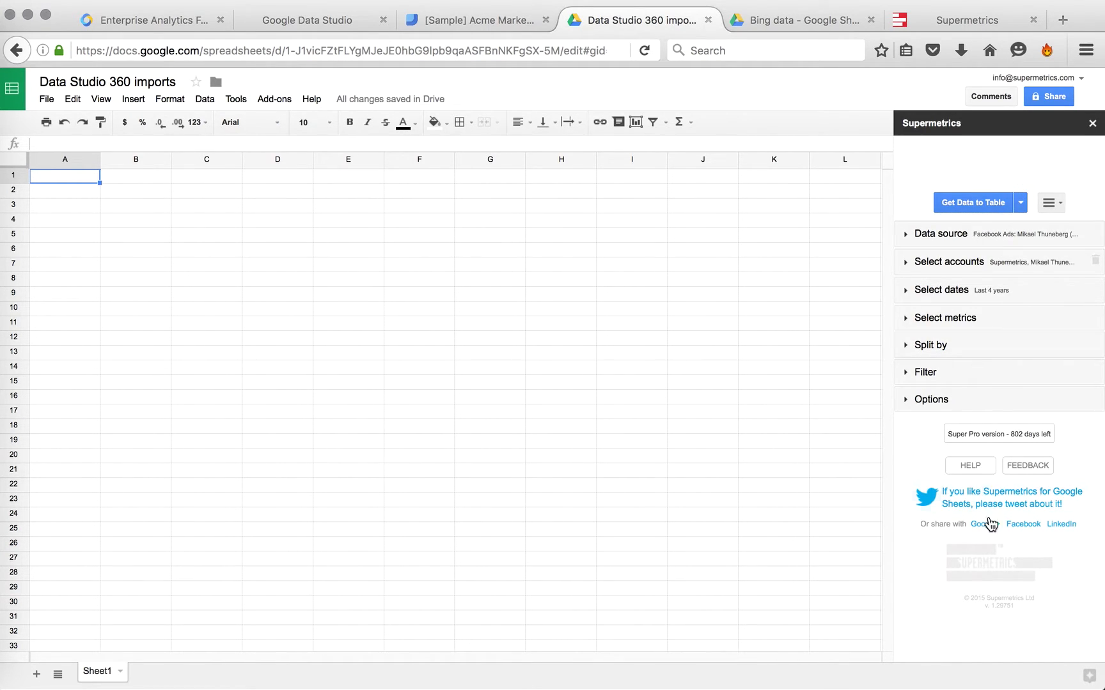
Set the Supermetrics query's data source to Facebook Ads
left_click(1006, 226)
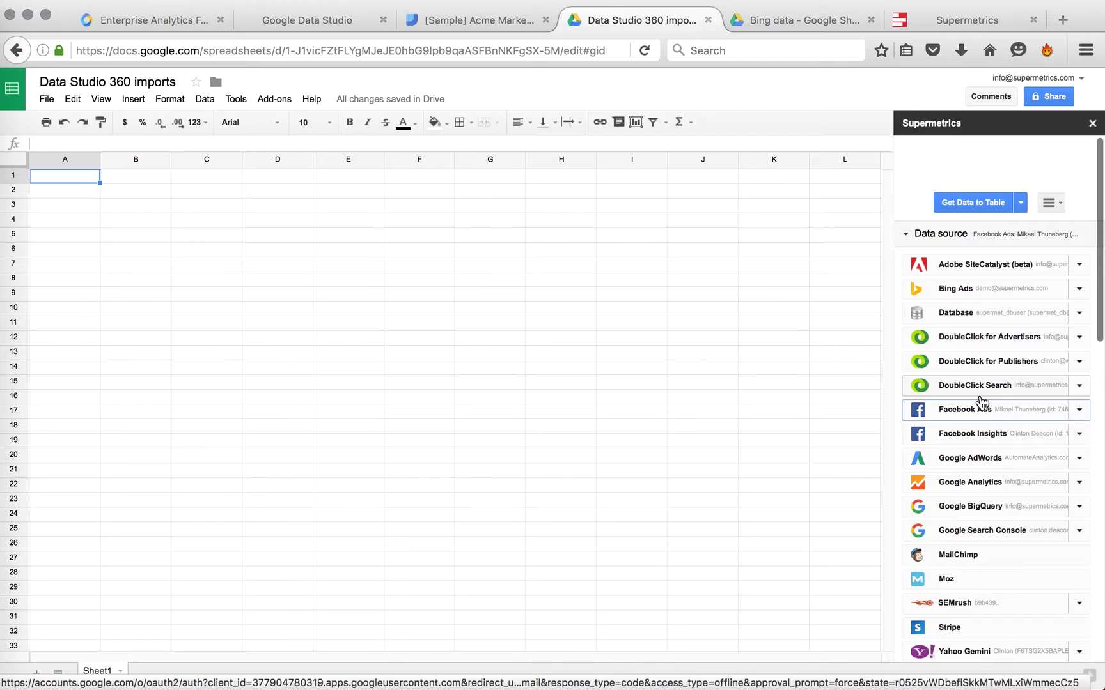
scroll(978, 401, "down", 6)
scroll(981, 402, "up", 6)
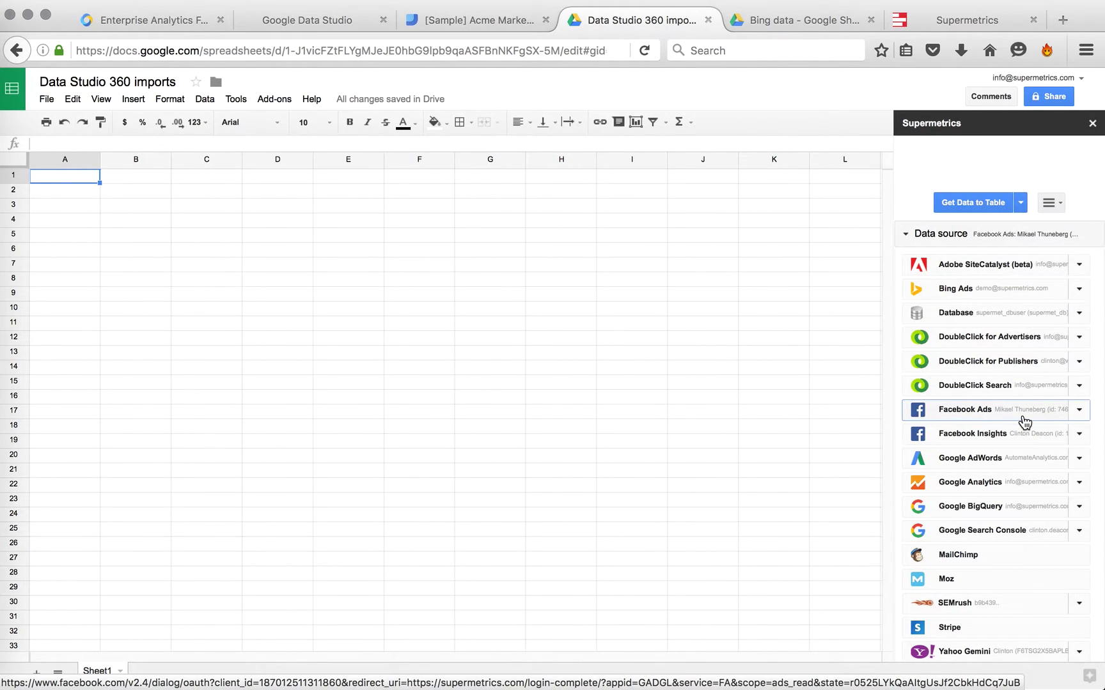
left_click(1007, 233)
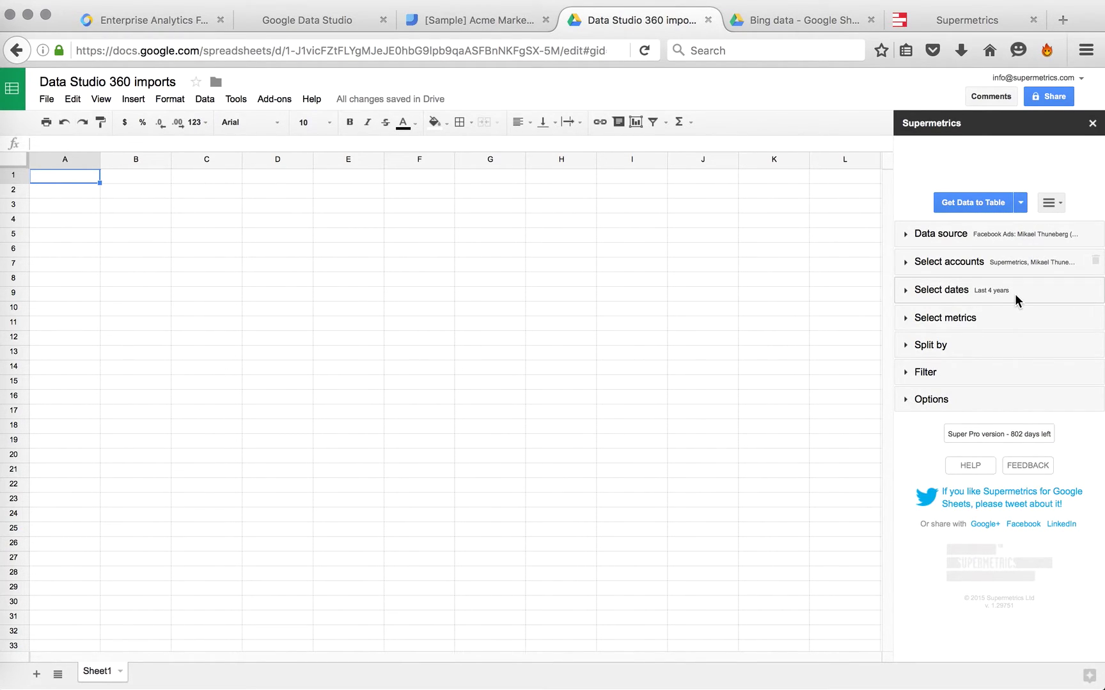
left_click(974, 315)
Add Impressions, Clicks and Cost as the query metrics
left_click(962, 350)
left_click(944, 386)
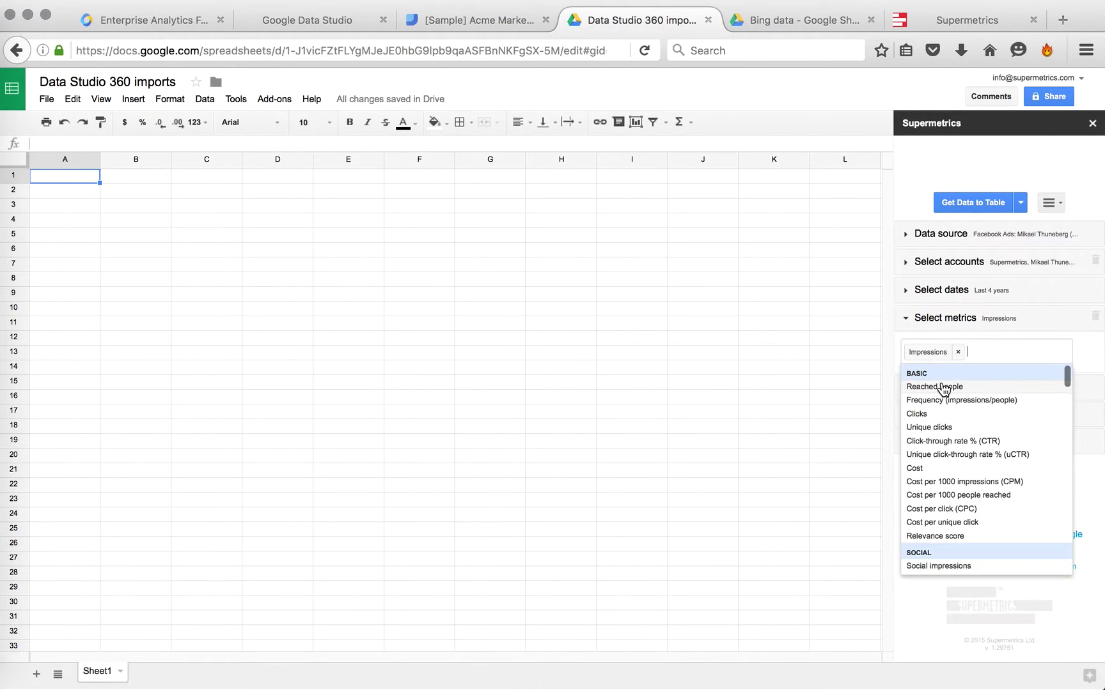
left_click(921, 414)
left_click(926, 455)
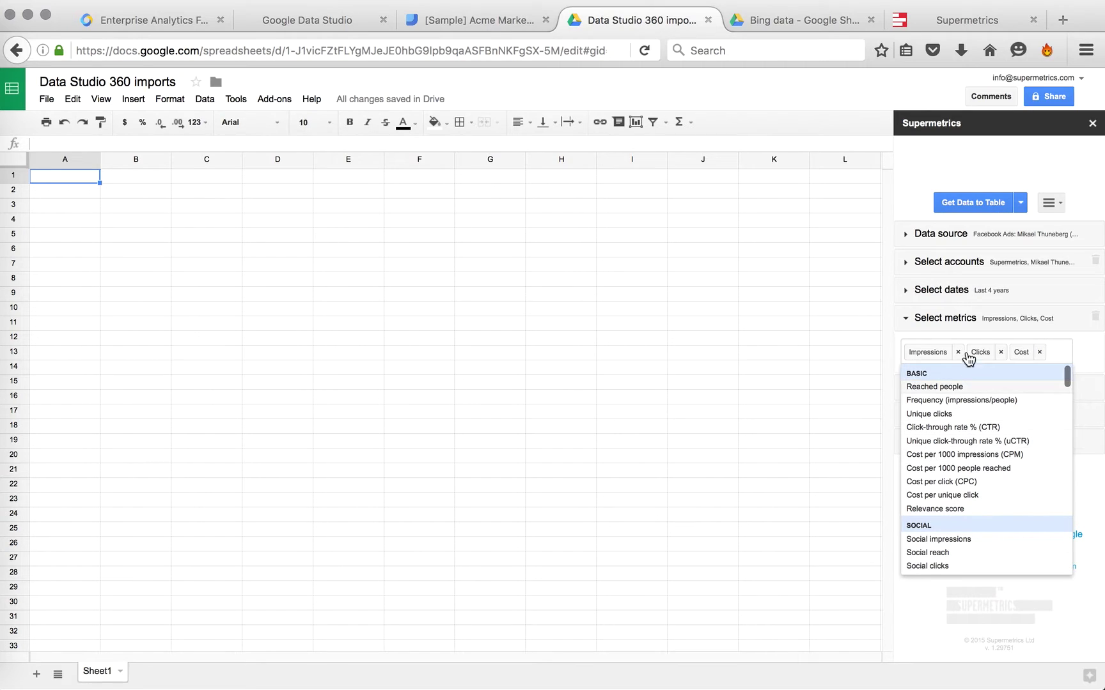
Split the query rows by Date, Campaign, Ad set and Ad
left_click(920, 395)
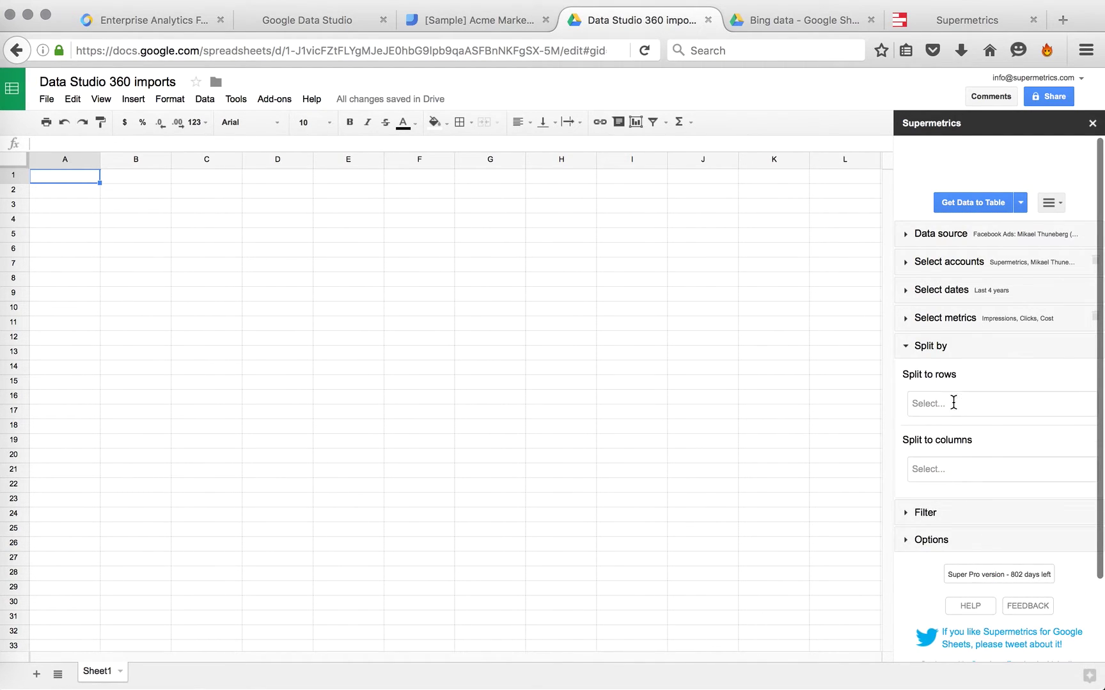
left_click(954, 402)
left_click(927, 531)
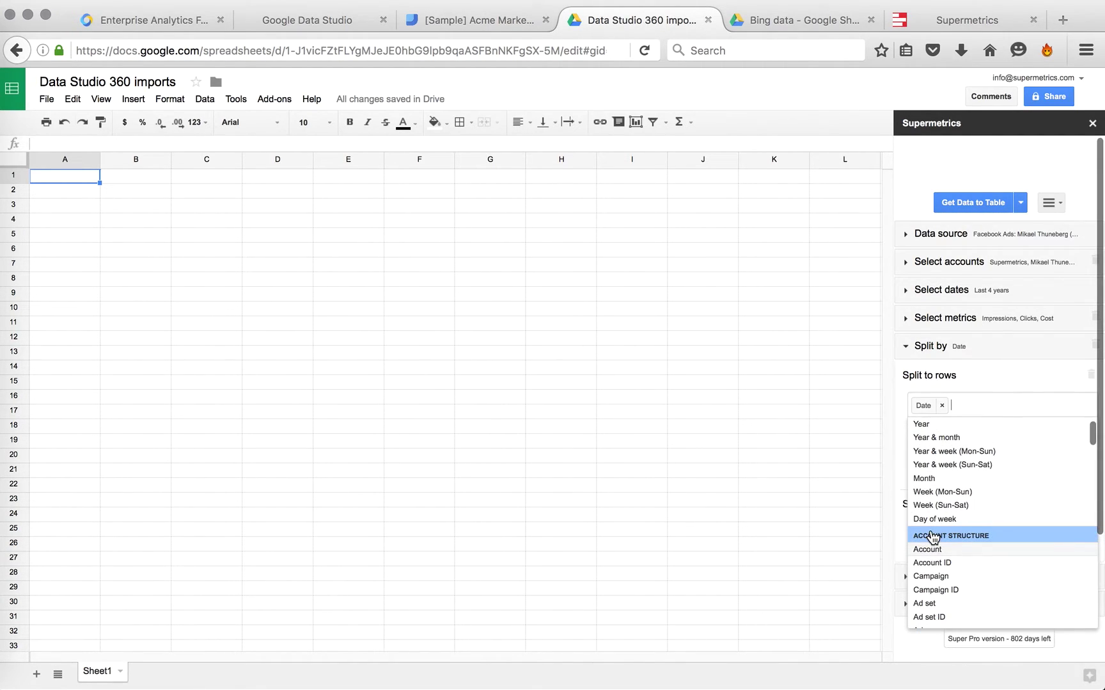
left_click(935, 580)
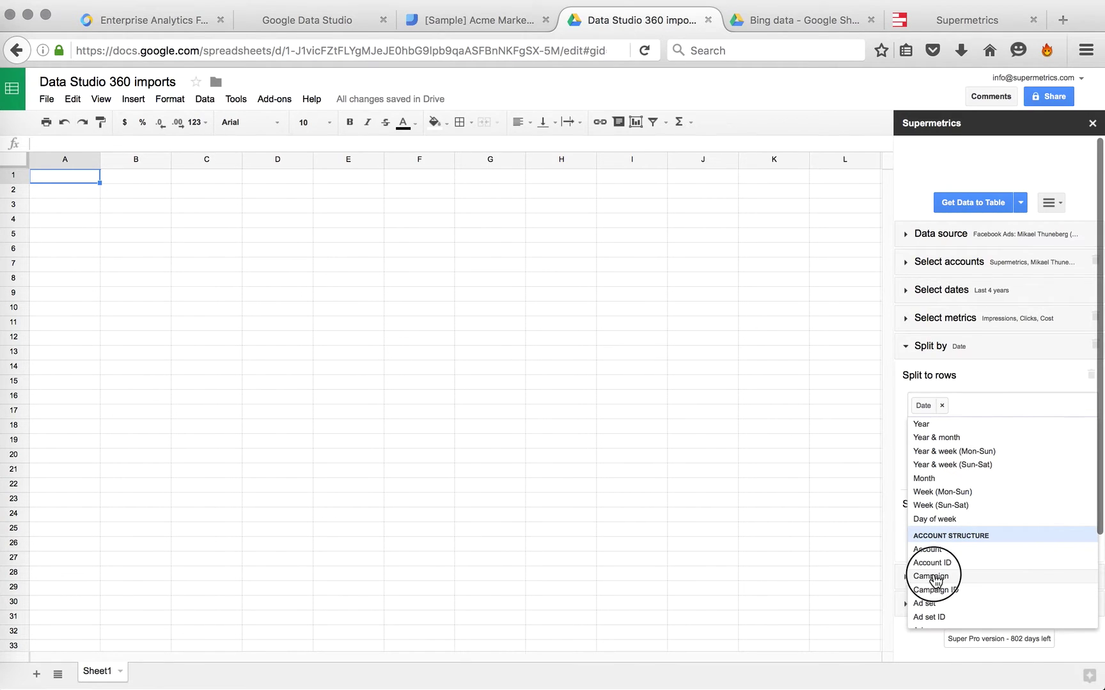
left_click(934, 591)
left_click(929, 606)
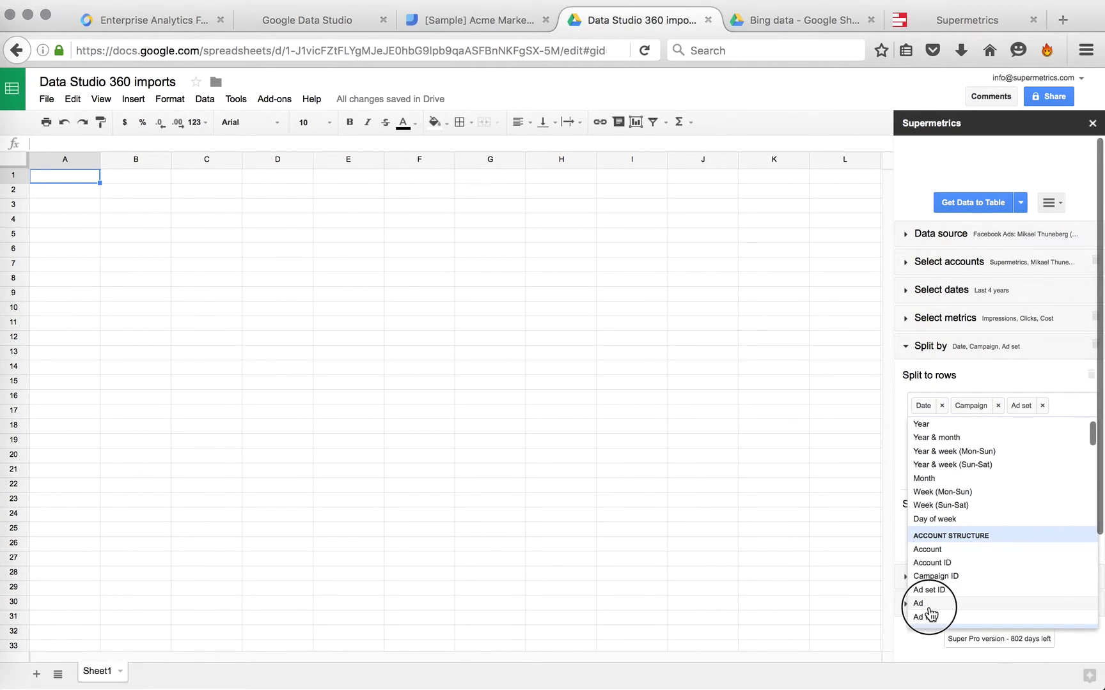
left_click(961, 376)
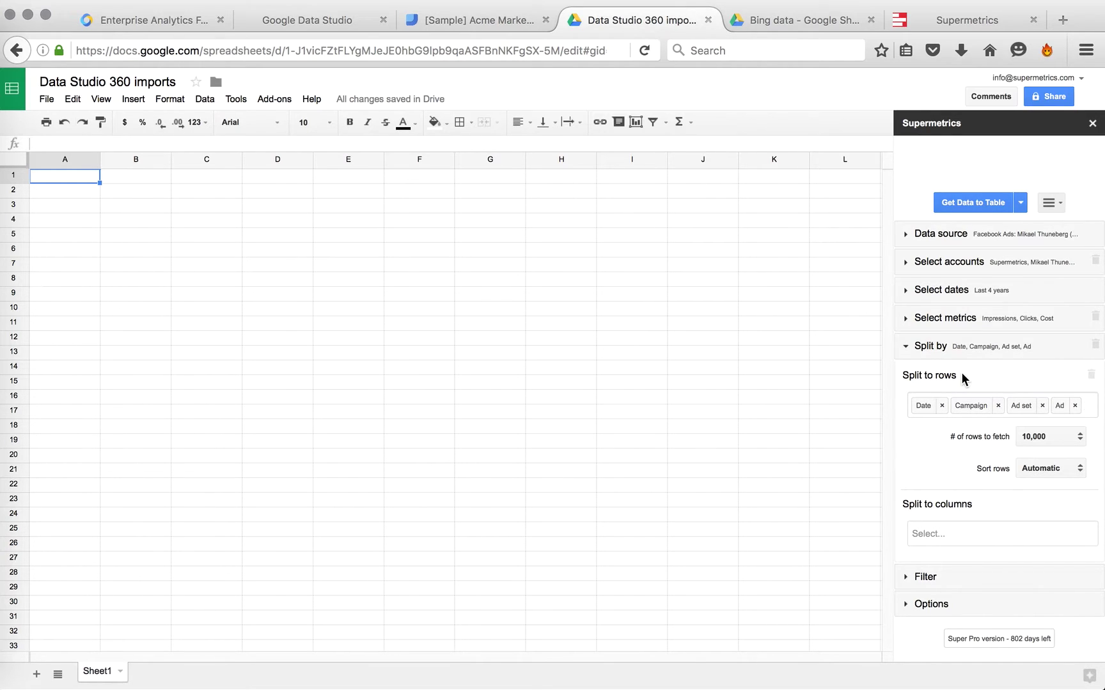
left_click(961, 354)
Run the Facebook Ads query and review the imported rows in Sheet1
left_click(967, 206)
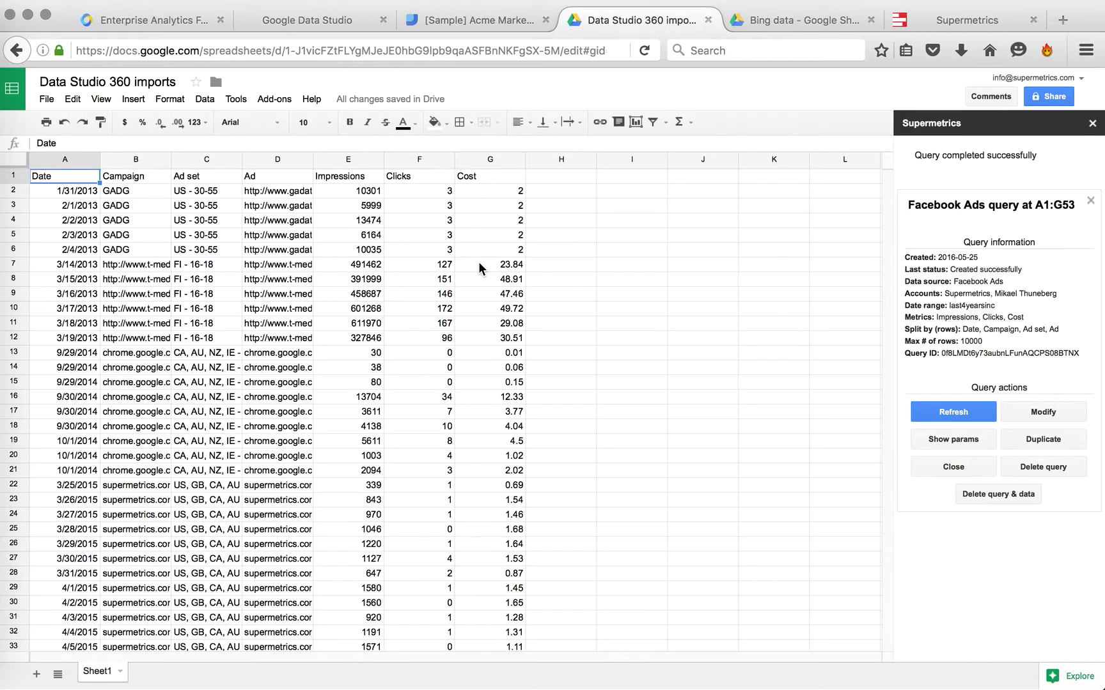
scroll(480, 267, "down", 10)
scroll(480, 267, "up", 10)
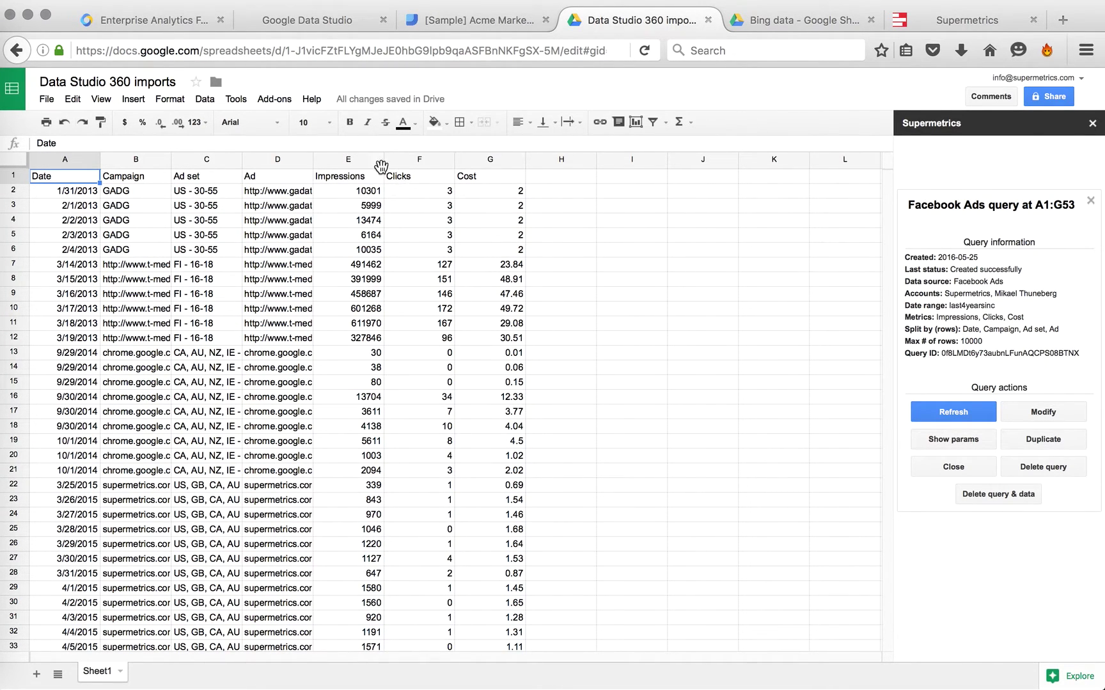
Connect Sheet1 of 'Data Studio 360 imports' as a Google Sheets data source and add it to a new report
left_click(299, 22)
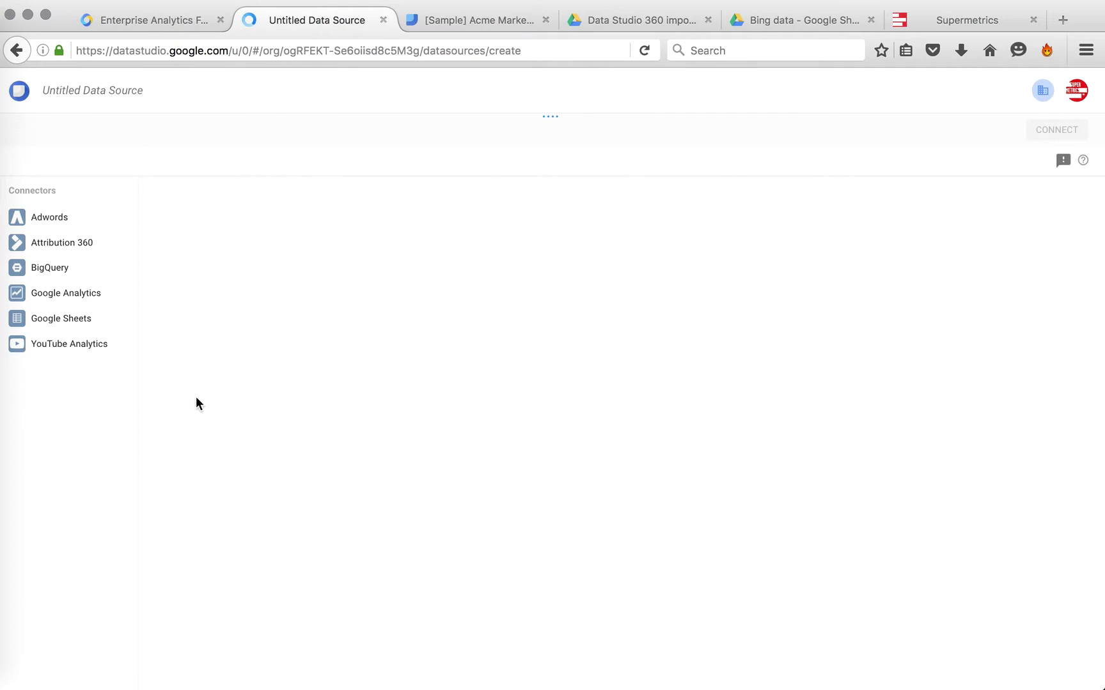
left_click(64, 327)
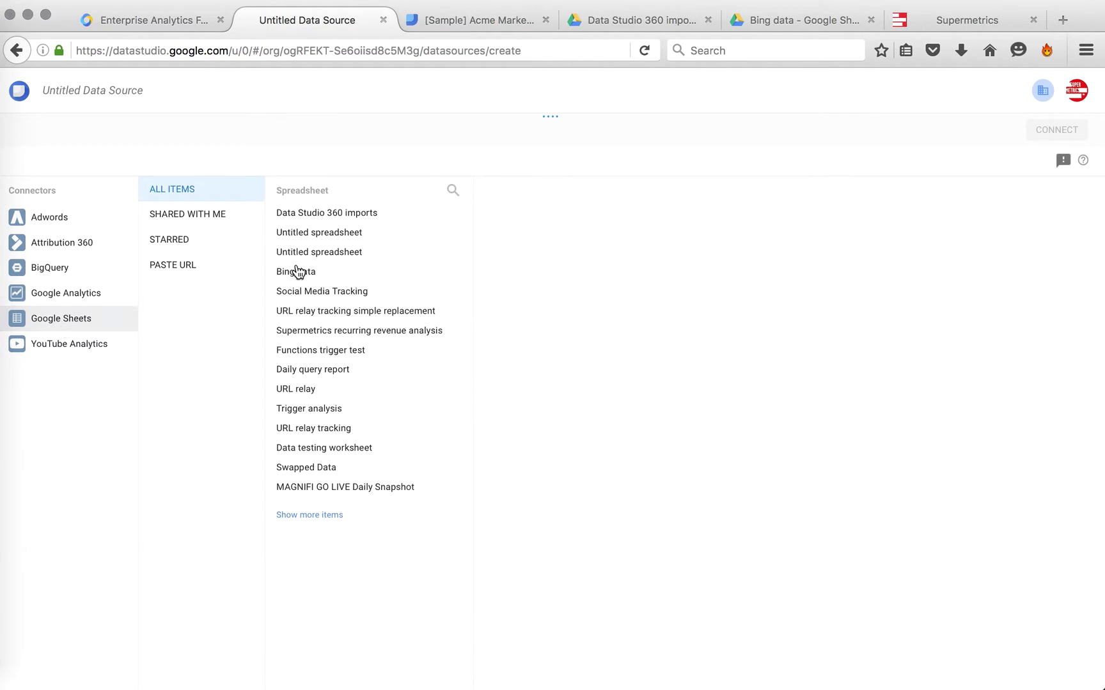
left_click(308, 218)
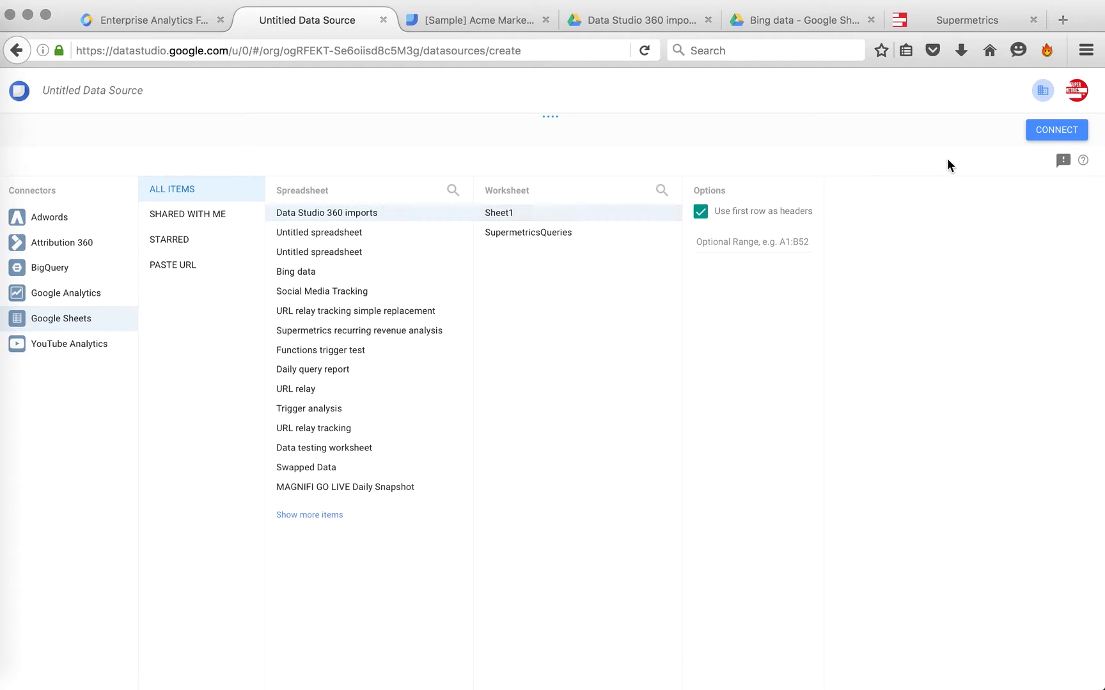
left_click(1038, 131)
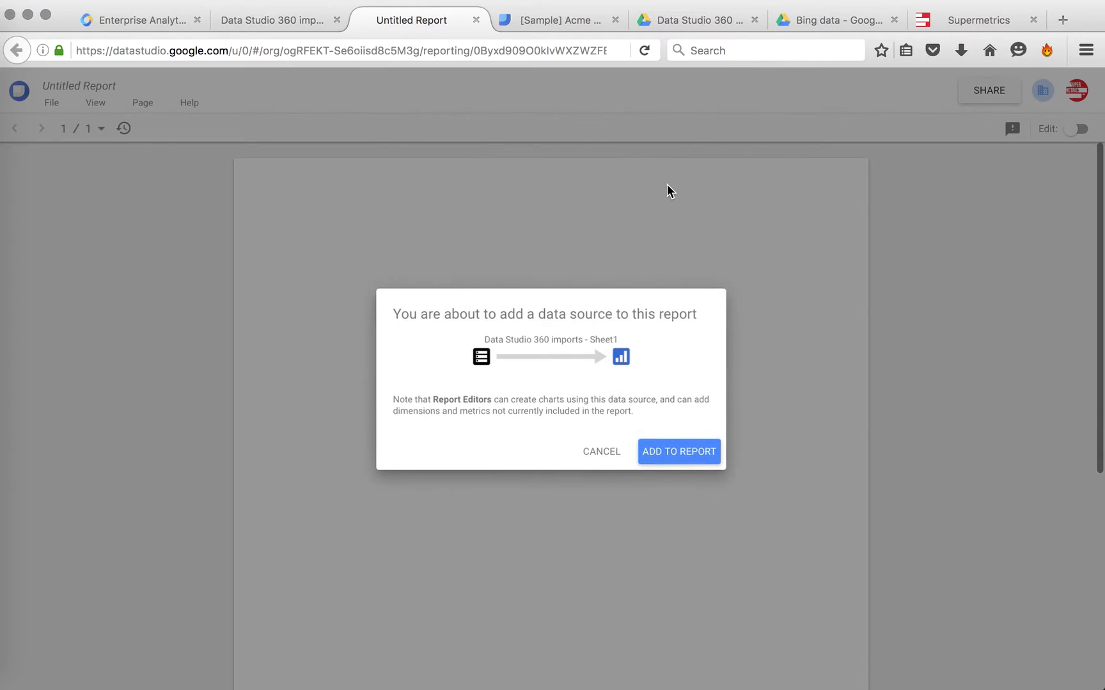
left_click(679, 453)
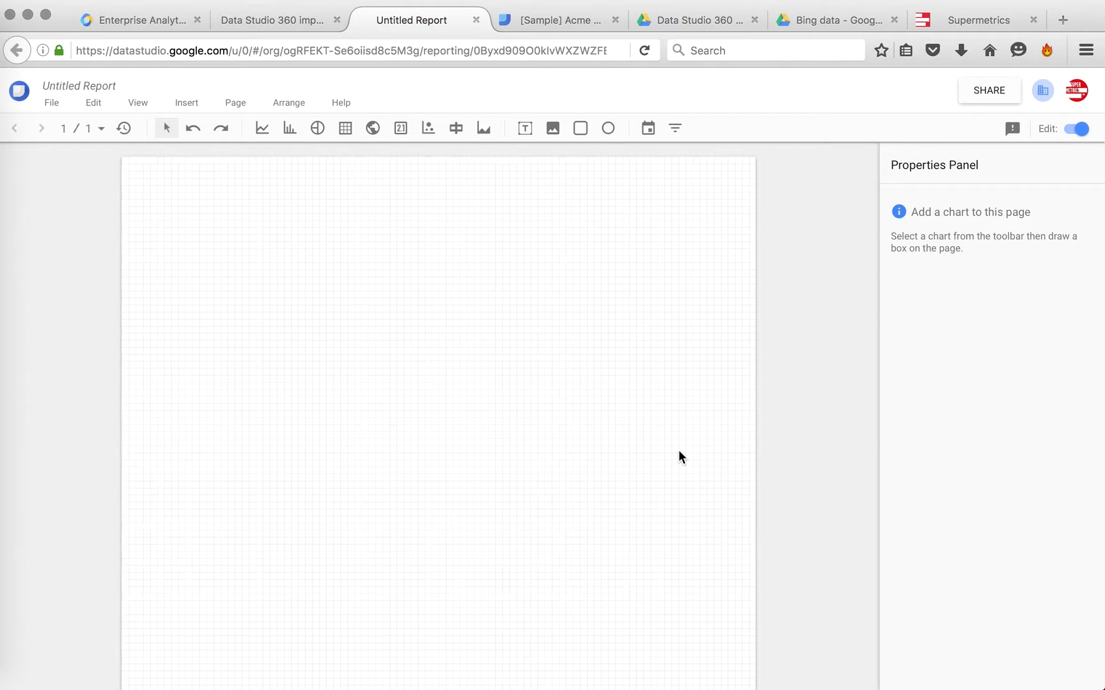
Draw a table across the upper page, adding Campaign as a dimension and Impressions as a metric
left_click(346, 130)
left_click_drag(174, 195, 684, 478)
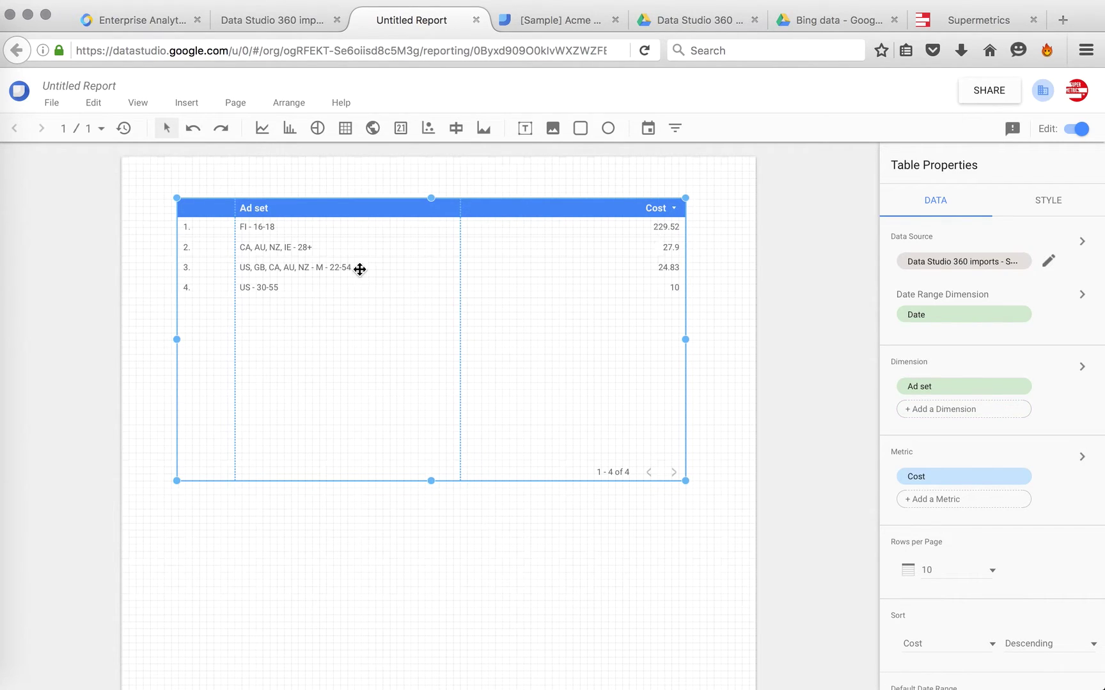
left_click(975, 415)
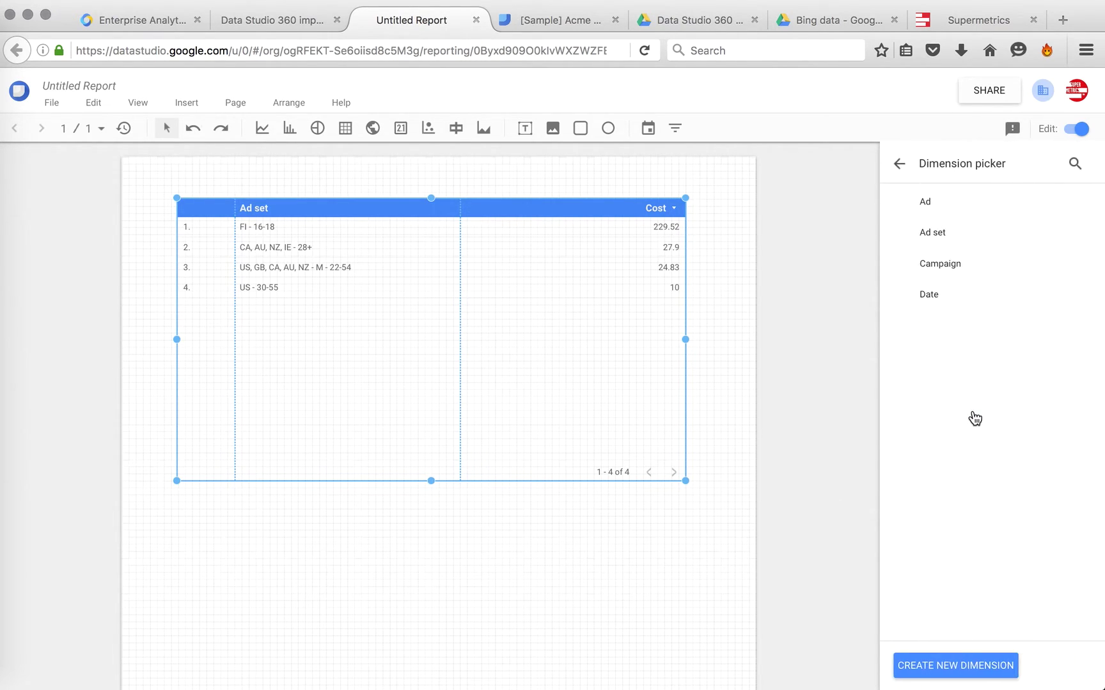
left_click(954, 276)
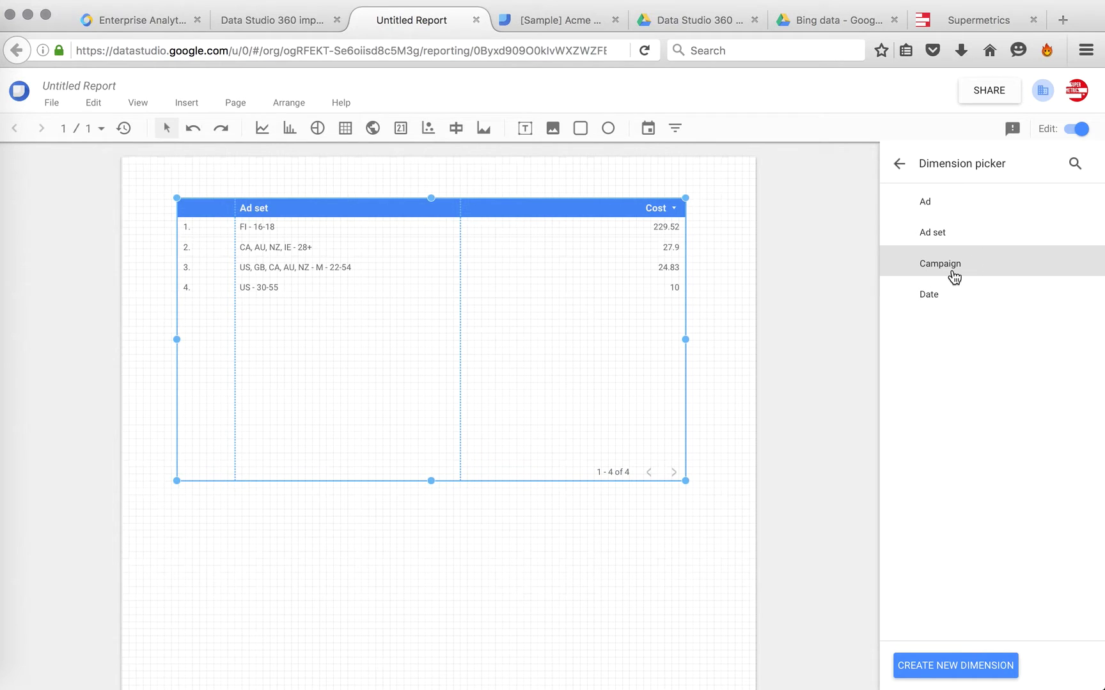
left_click(900, 166)
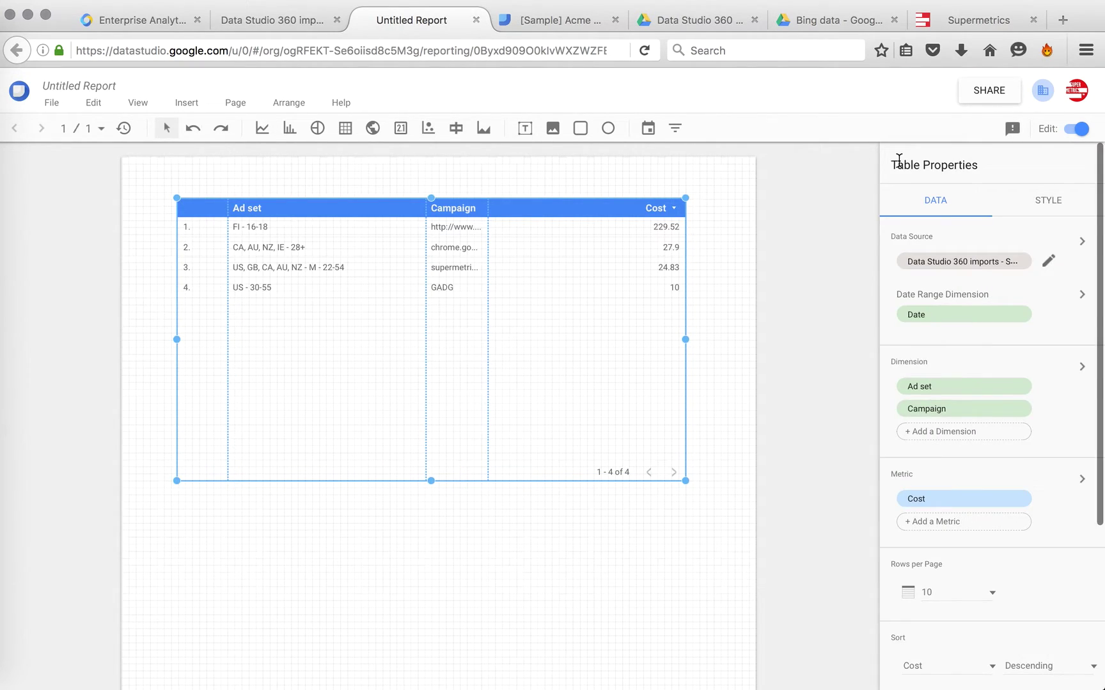
left_click(952, 523)
left_click(944, 267)
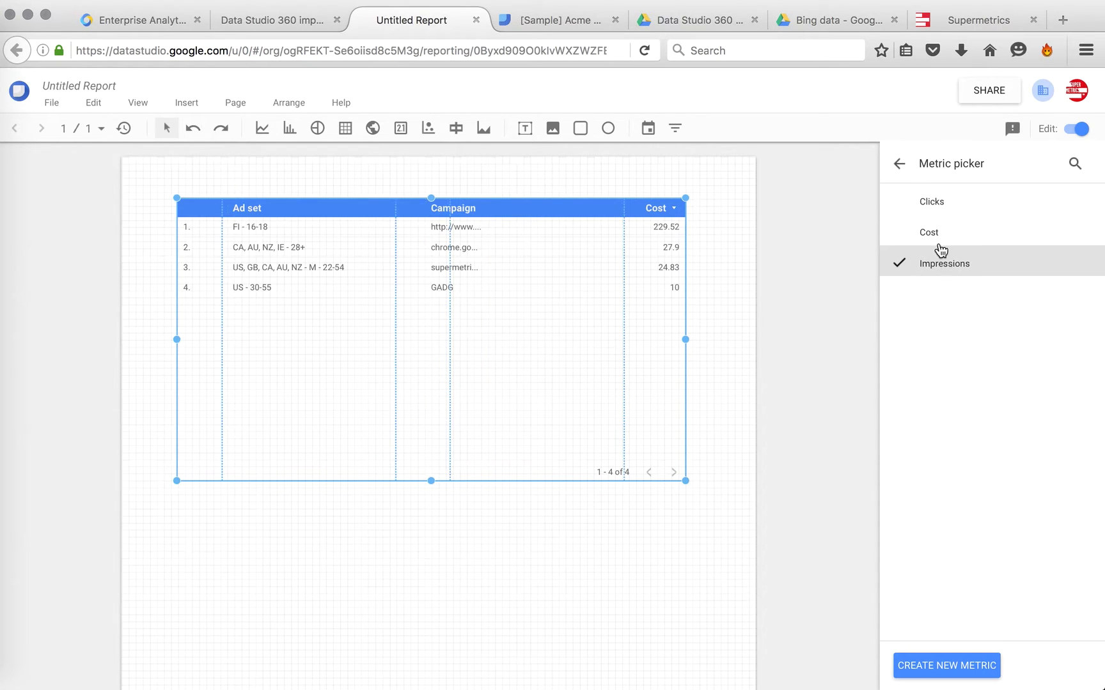
left_click(898, 164)
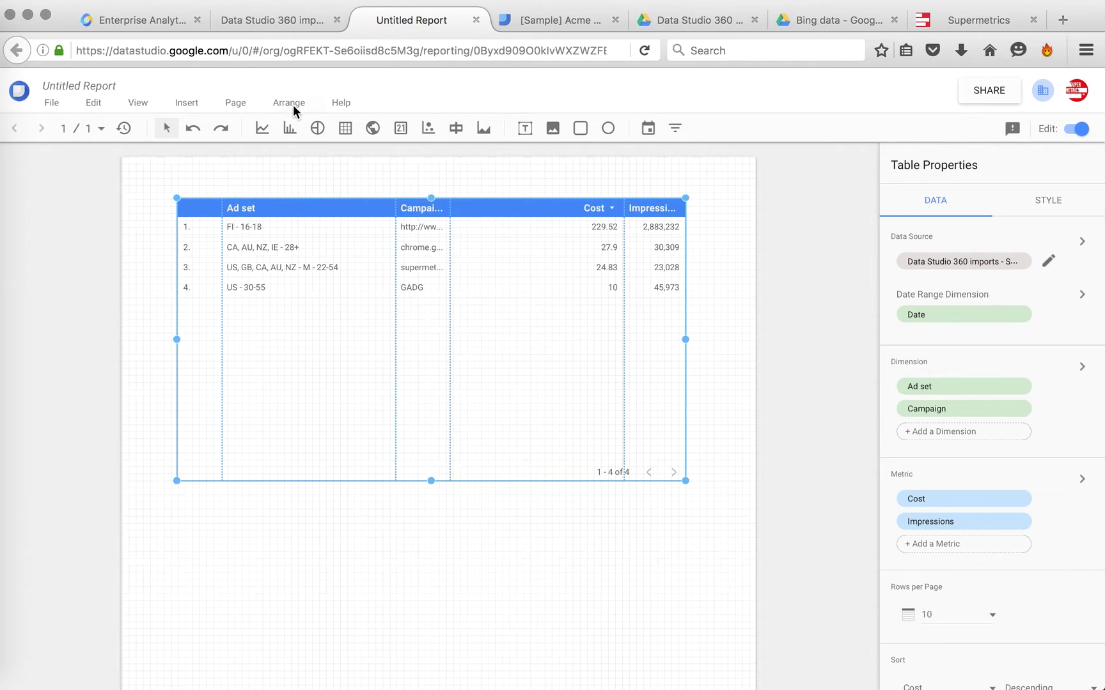
Draw a bar chart below the table and change its dimension from Ad set to Date
left_click(290, 128)
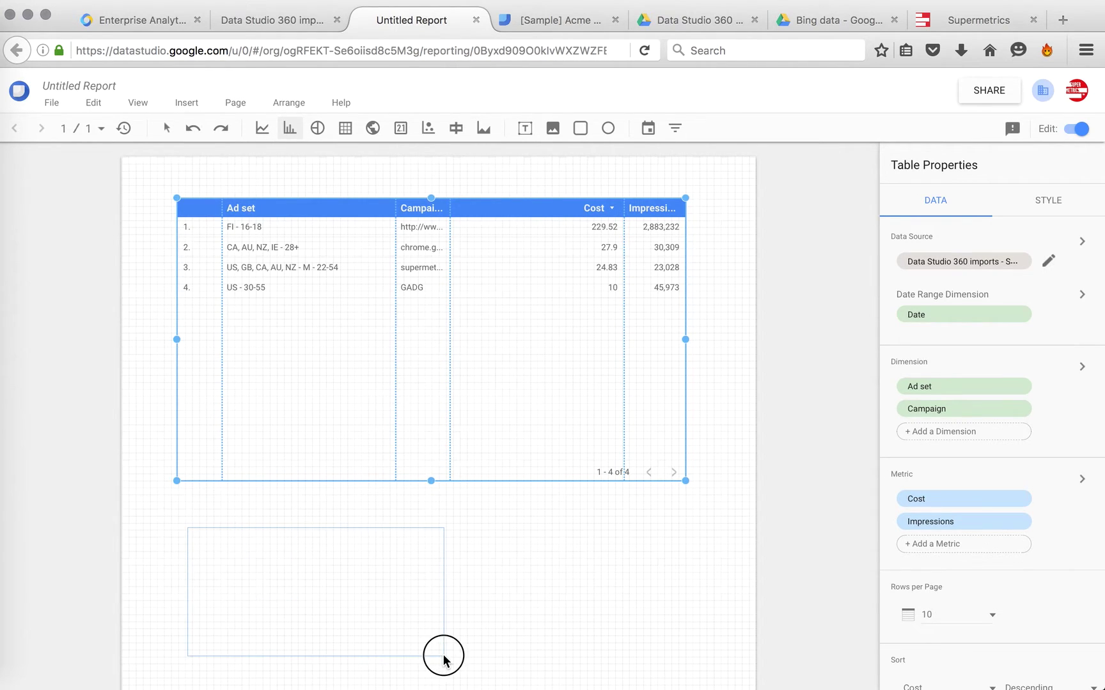
left_click_drag(444, 658, 608, 688)
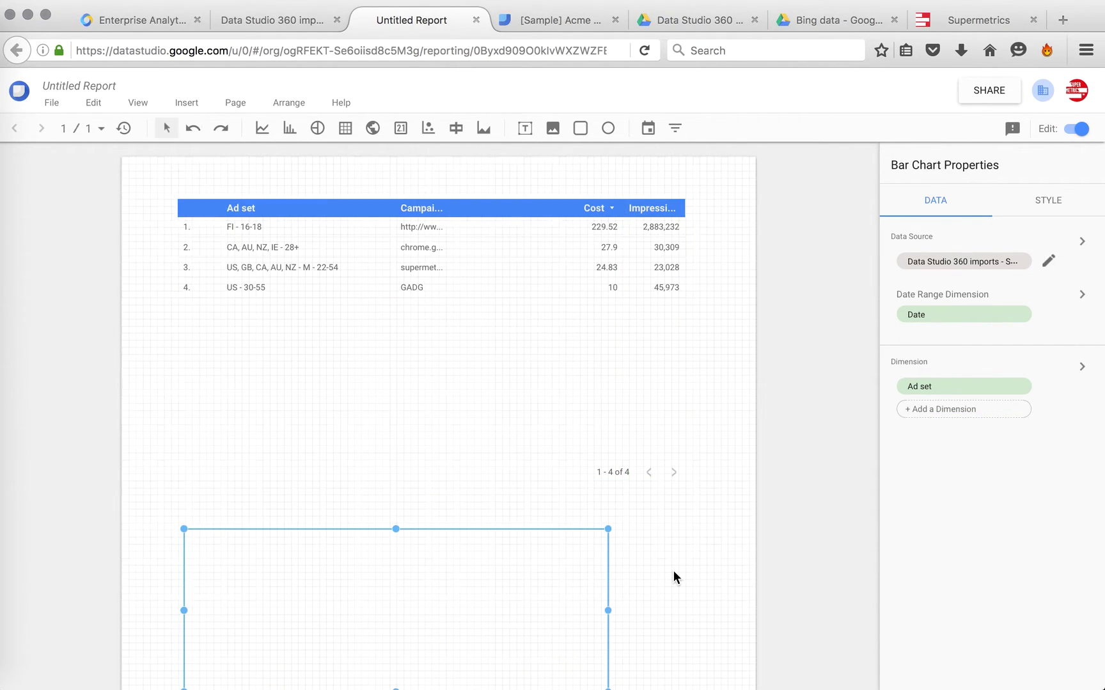
scroll(674, 578, "down", 3)
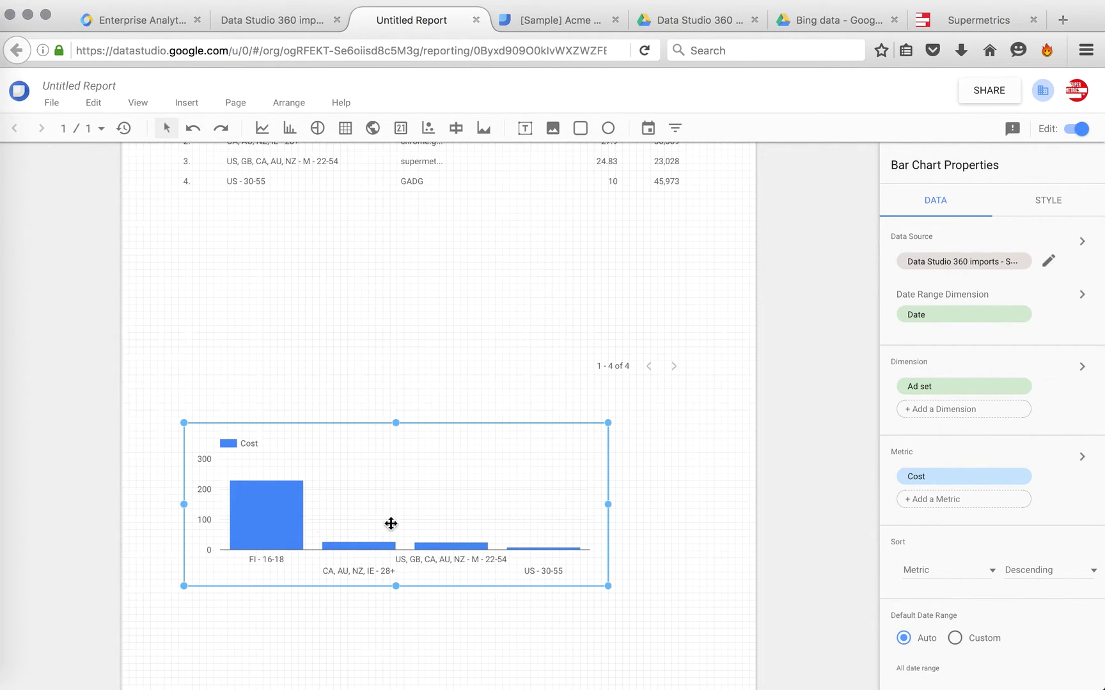
left_click(938, 391)
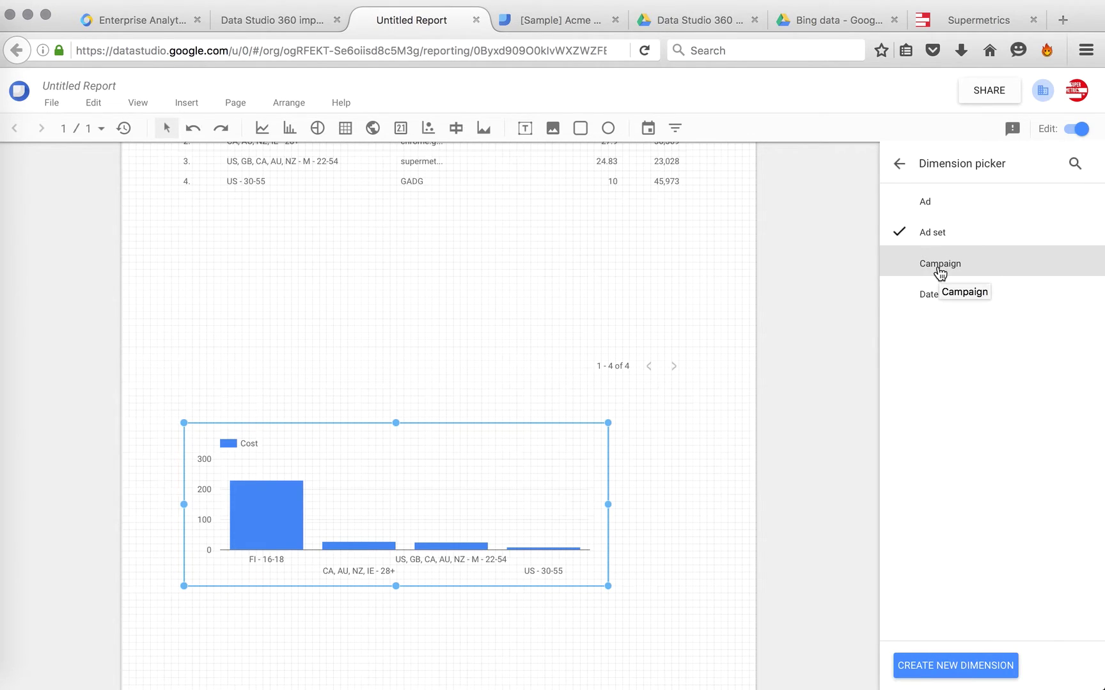
left_click(935, 293)
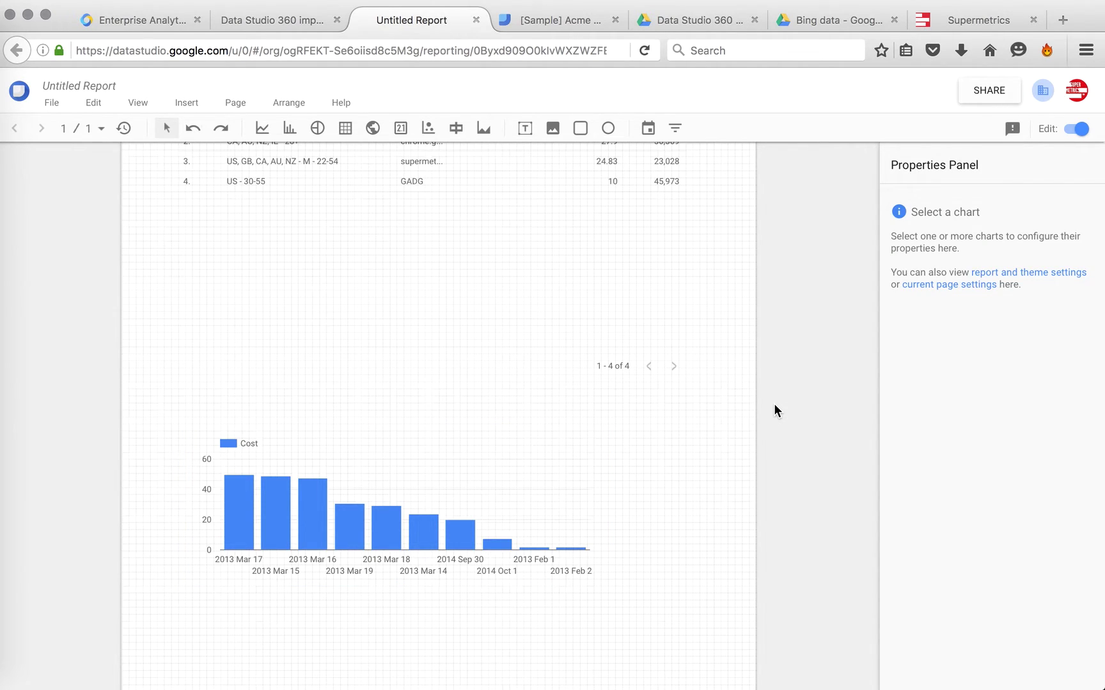
scroll(774, 411, "up", 2)
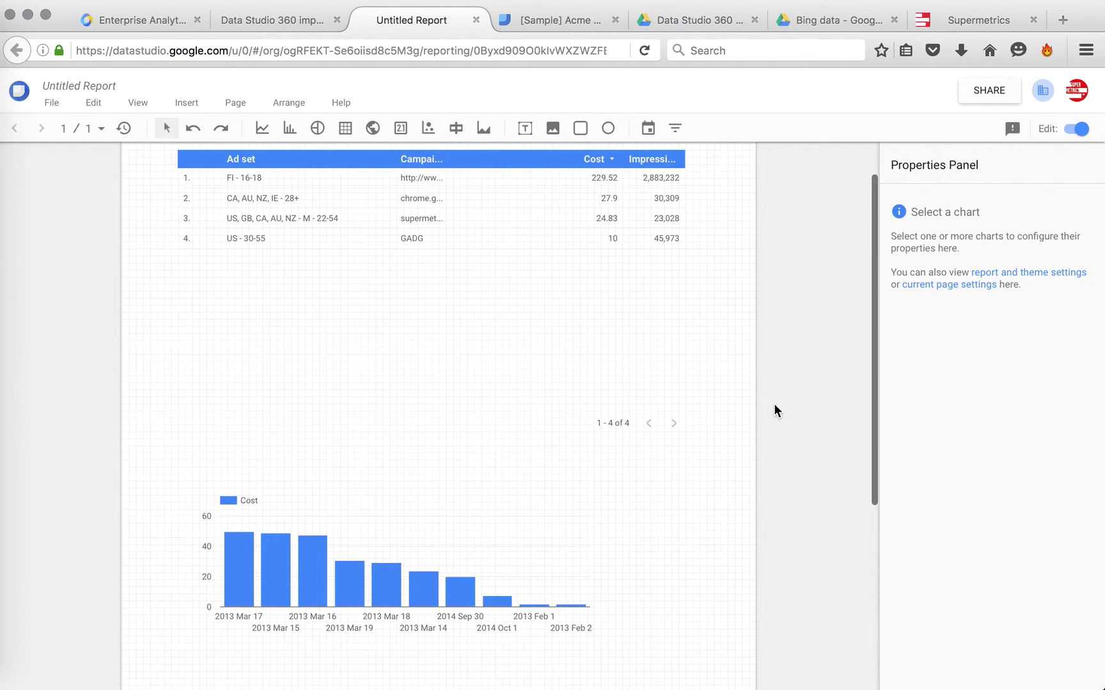
In a new Sheet4, rerun the Facebook Ads query with rows split only by Country
left_click(694, 21)
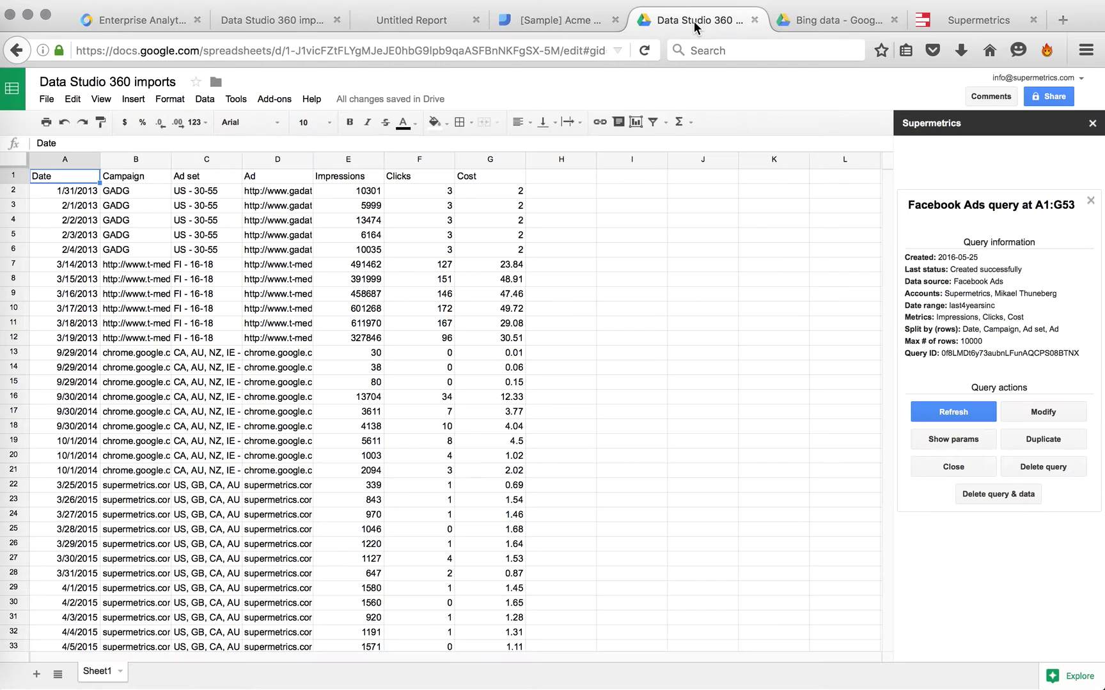
left_click(36, 674)
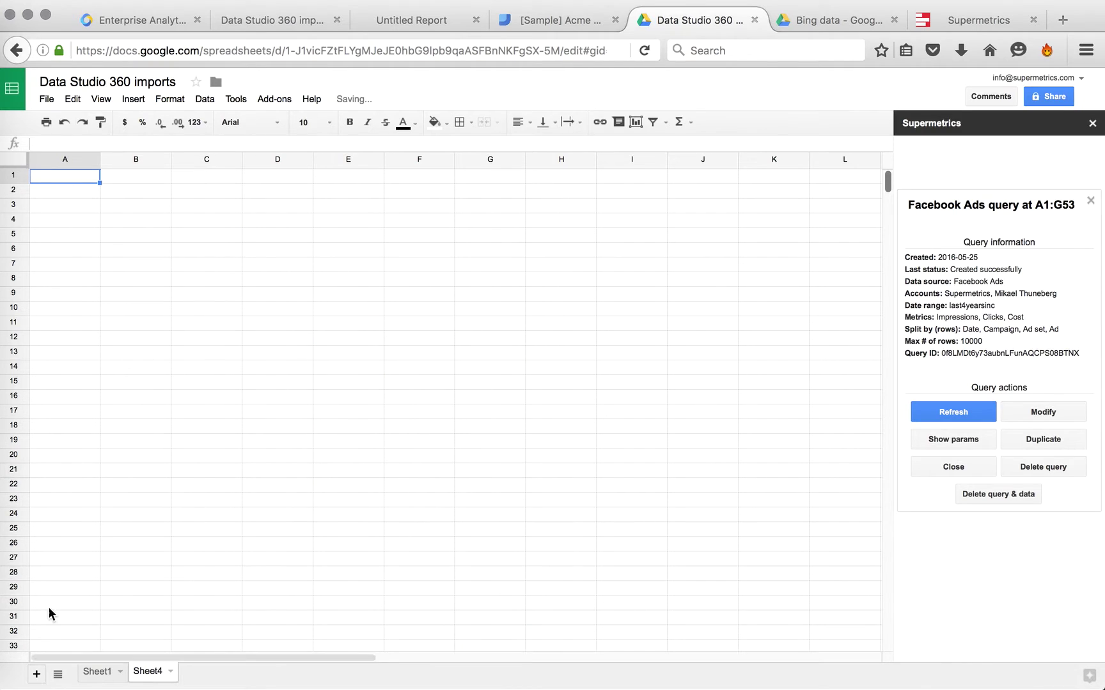
left_click(968, 470)
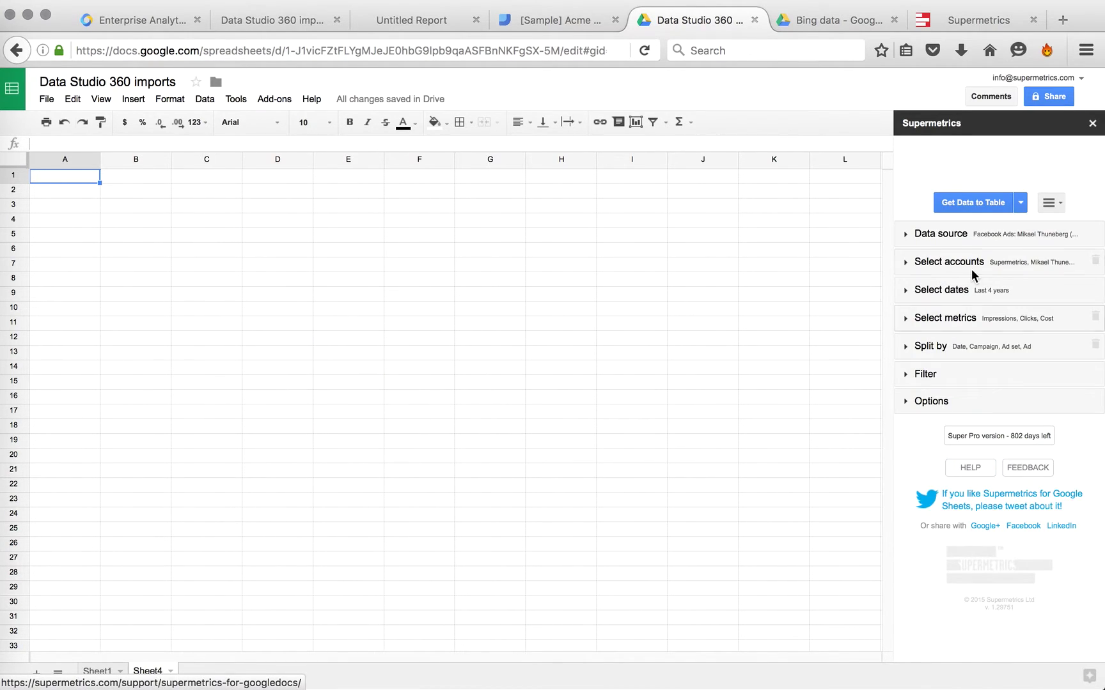
left_click(971, 344)
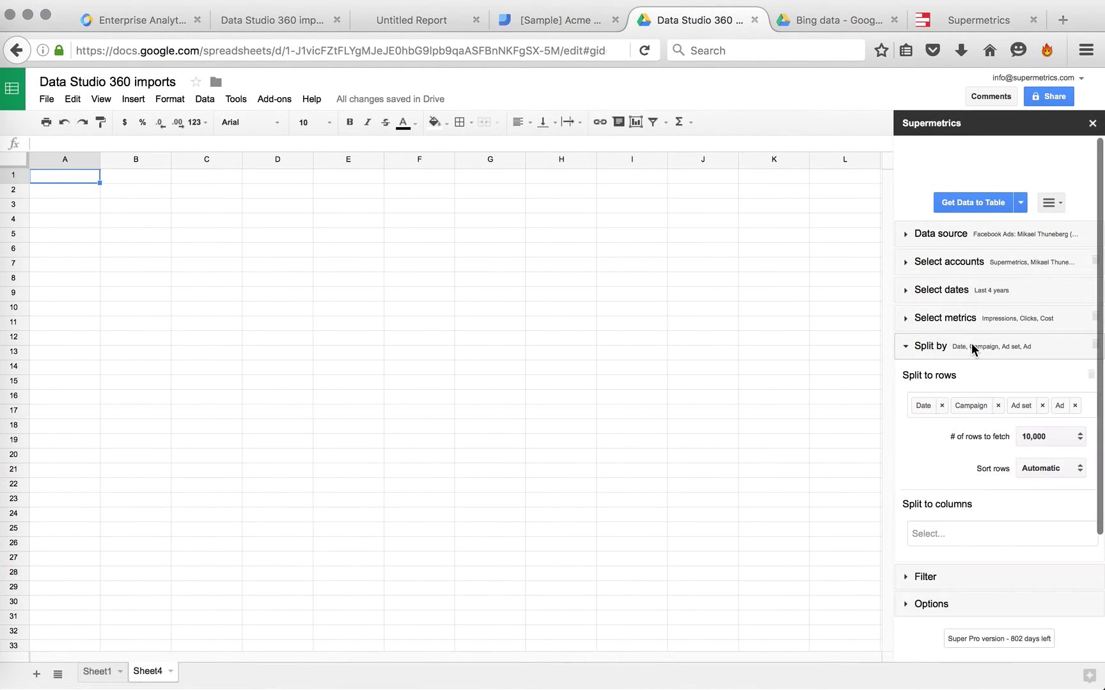
left_click(1091, 382)
left_click(1009, 400)
type("coun")
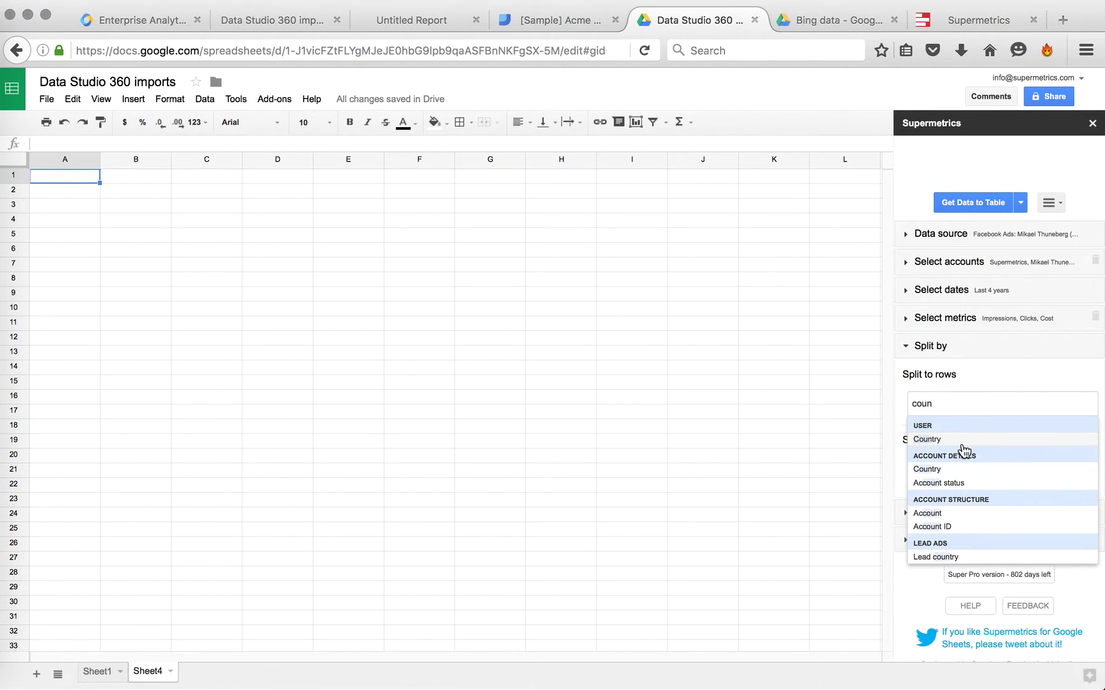
left_click(964, 451)
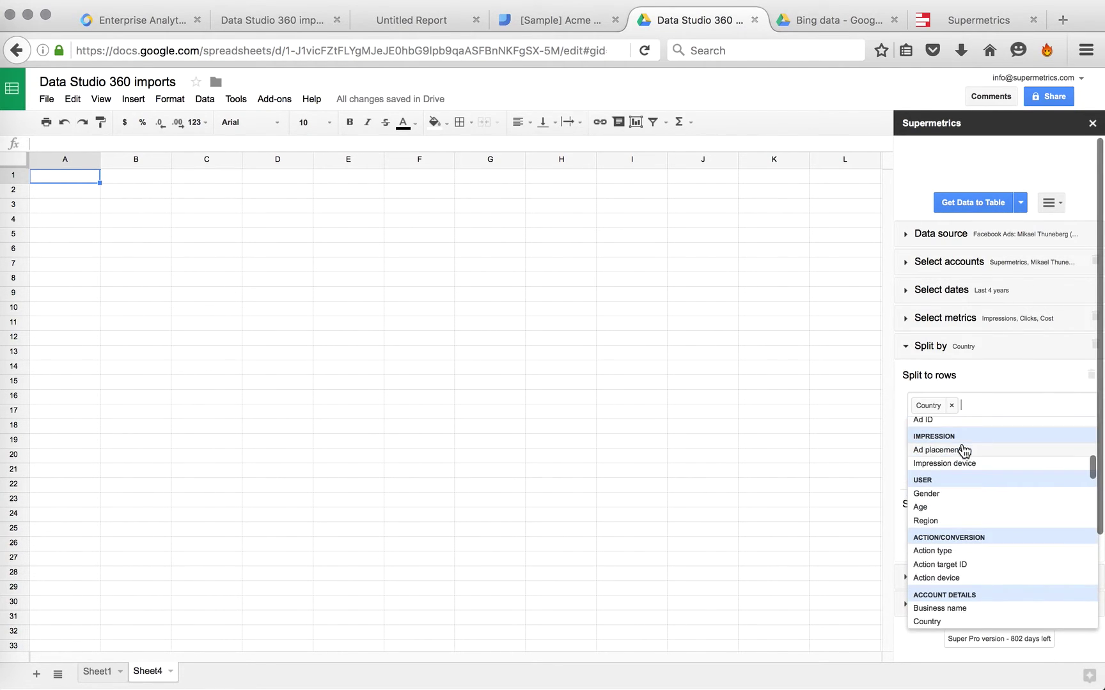
left_click(957, 201)
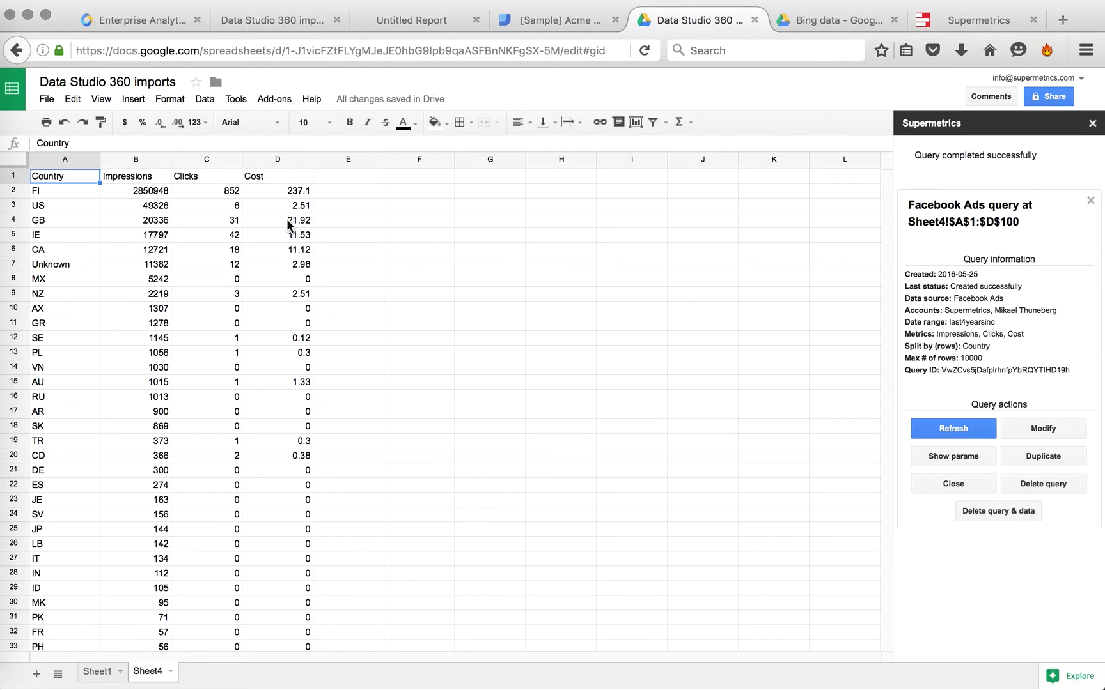
Return to the Untitled Report and open File > Report and theme settings
left_click(271, 18)
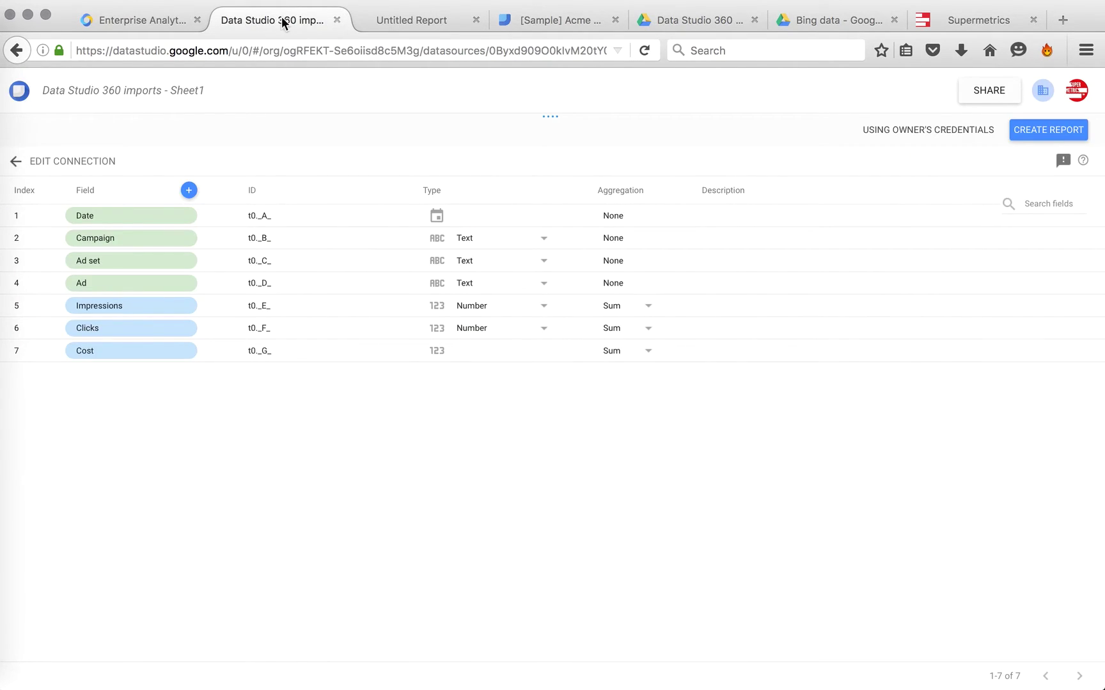
left_click(391, 20)
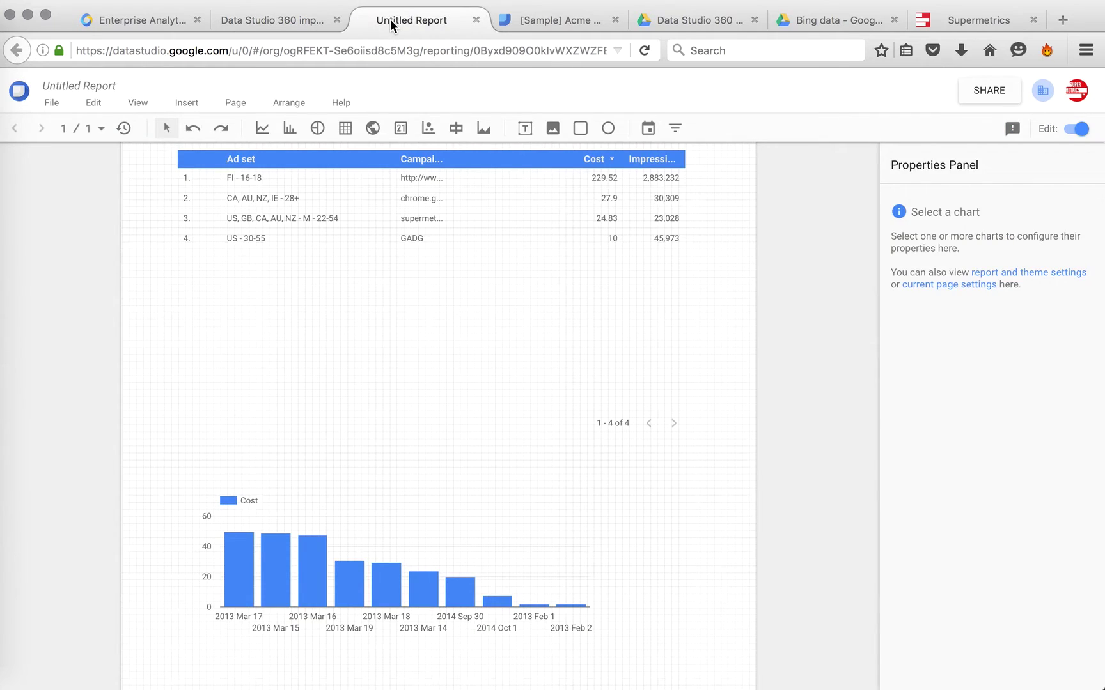
left_click(54, 103)
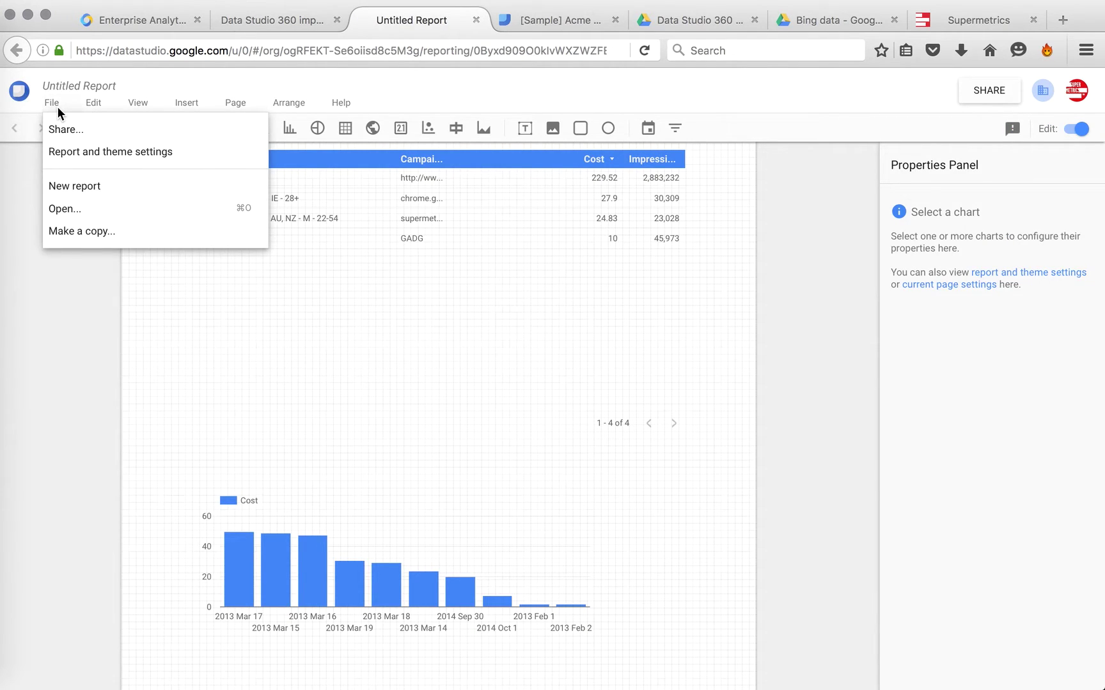
left_click(73, 151)
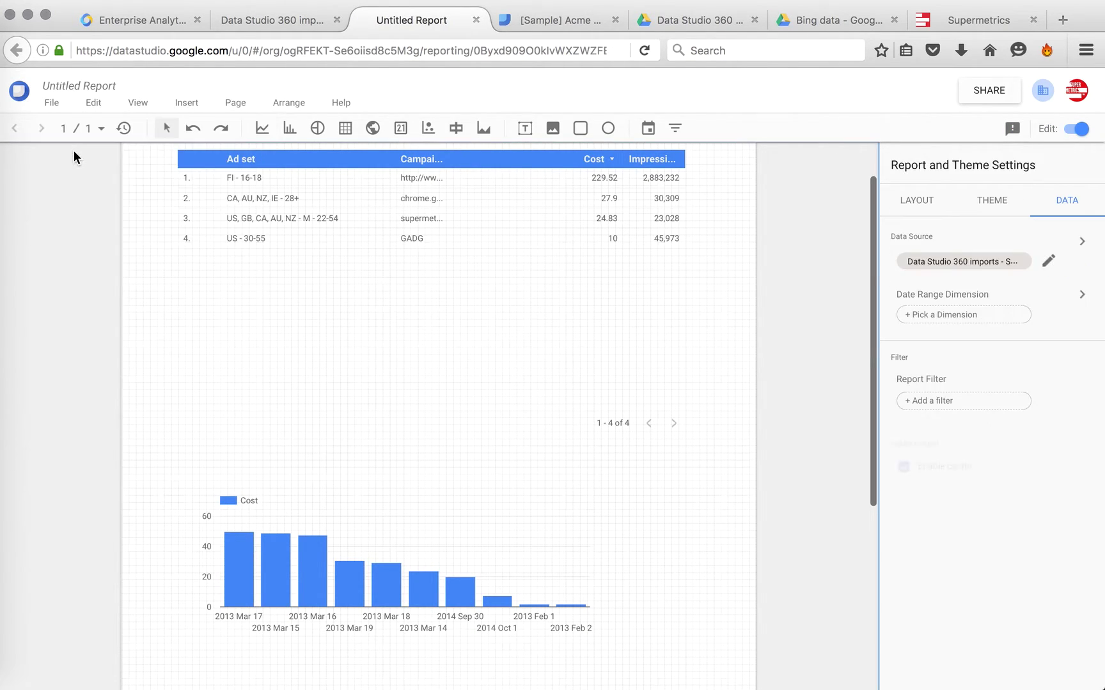
Create a Google Sheets data source from 'Data Studio 360 imports' Sheet4 and add it to the report
left_click(1084, 243)
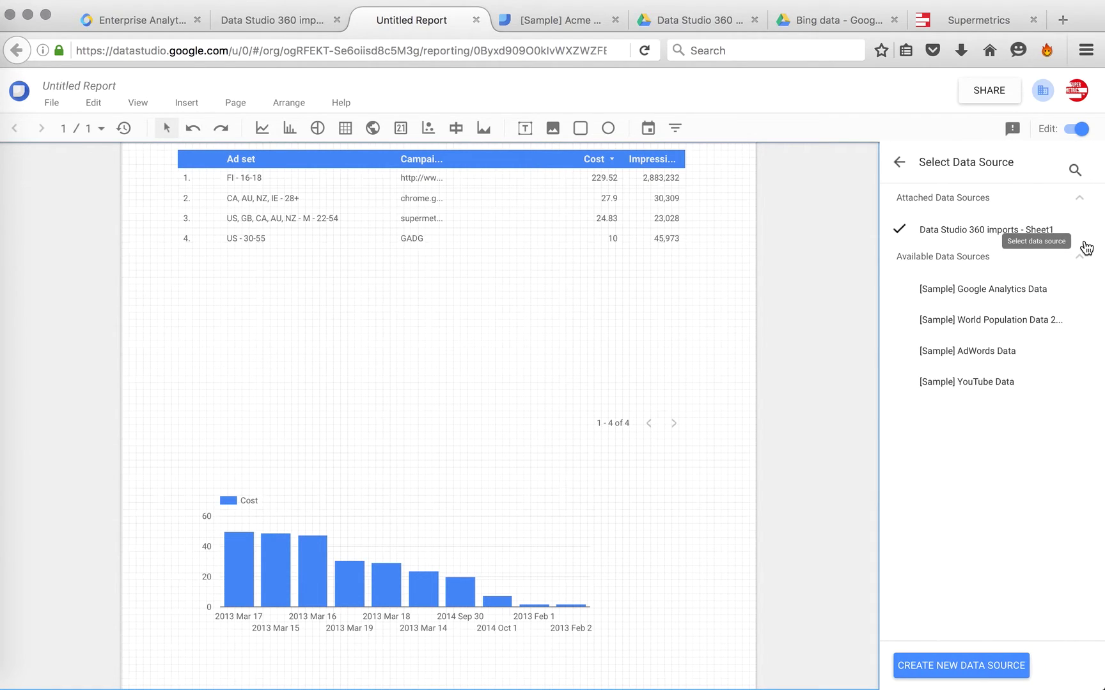
left_click(989, 665)
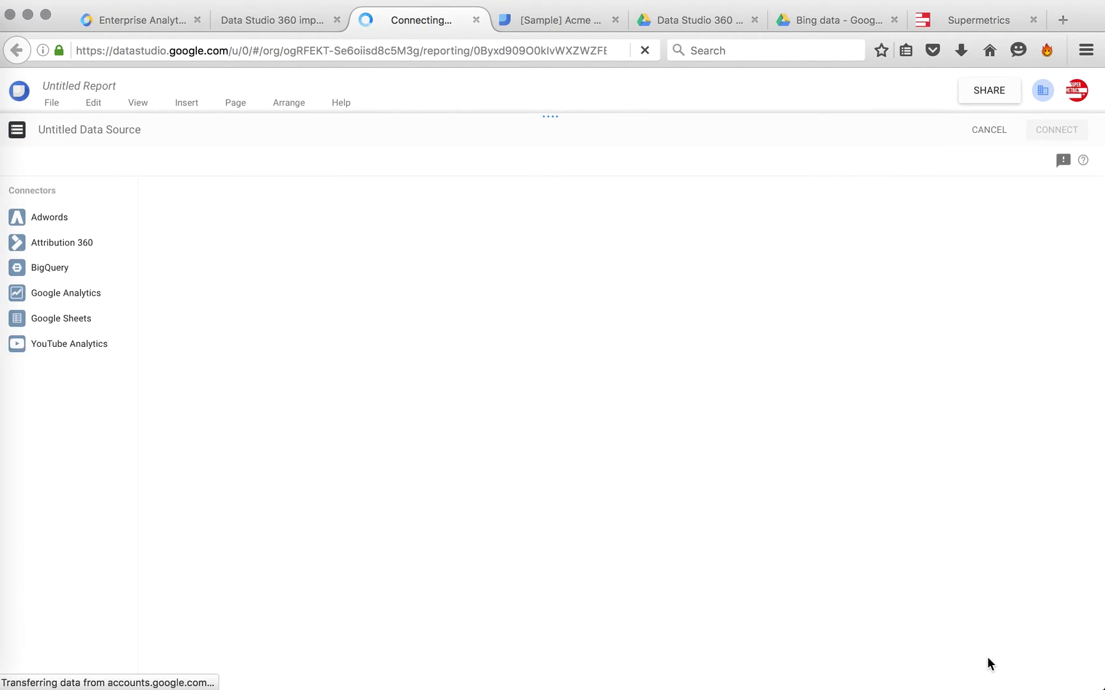
left_click(75, 326)
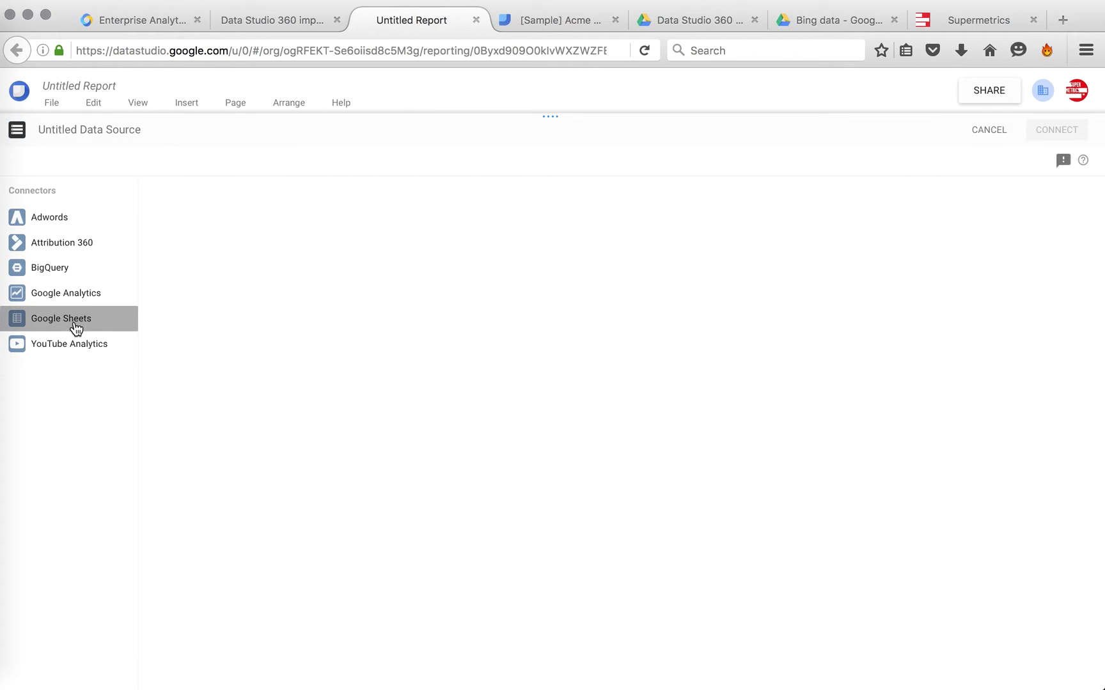
left_click(335, 218)
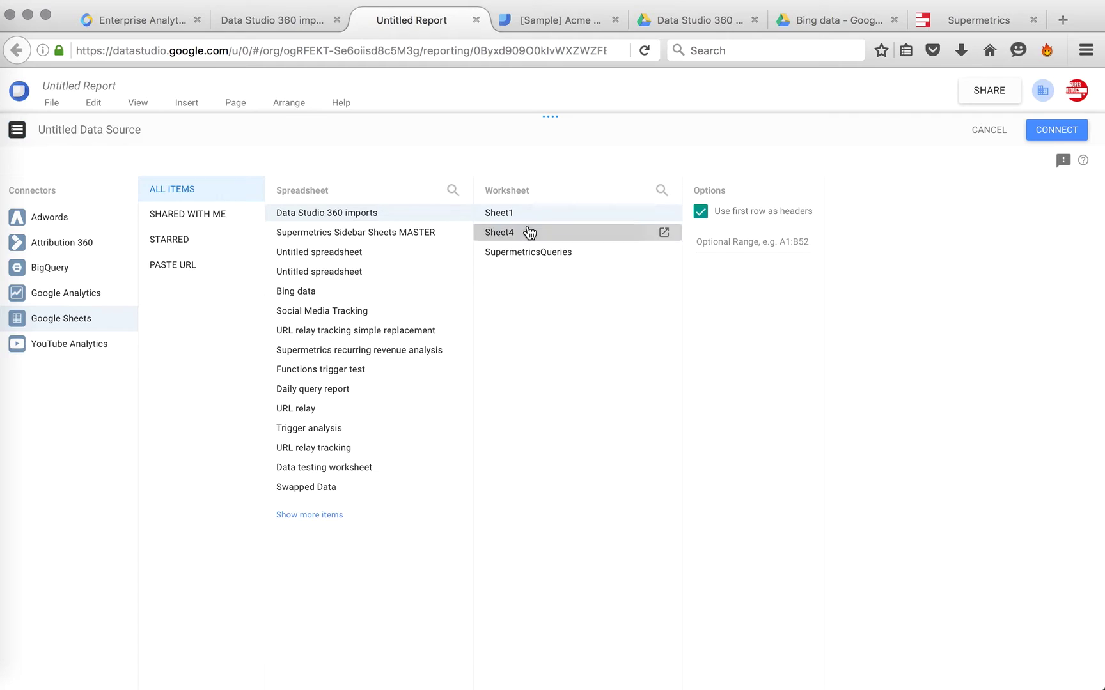
left_click(529, 233)
left_click(1055, 132)
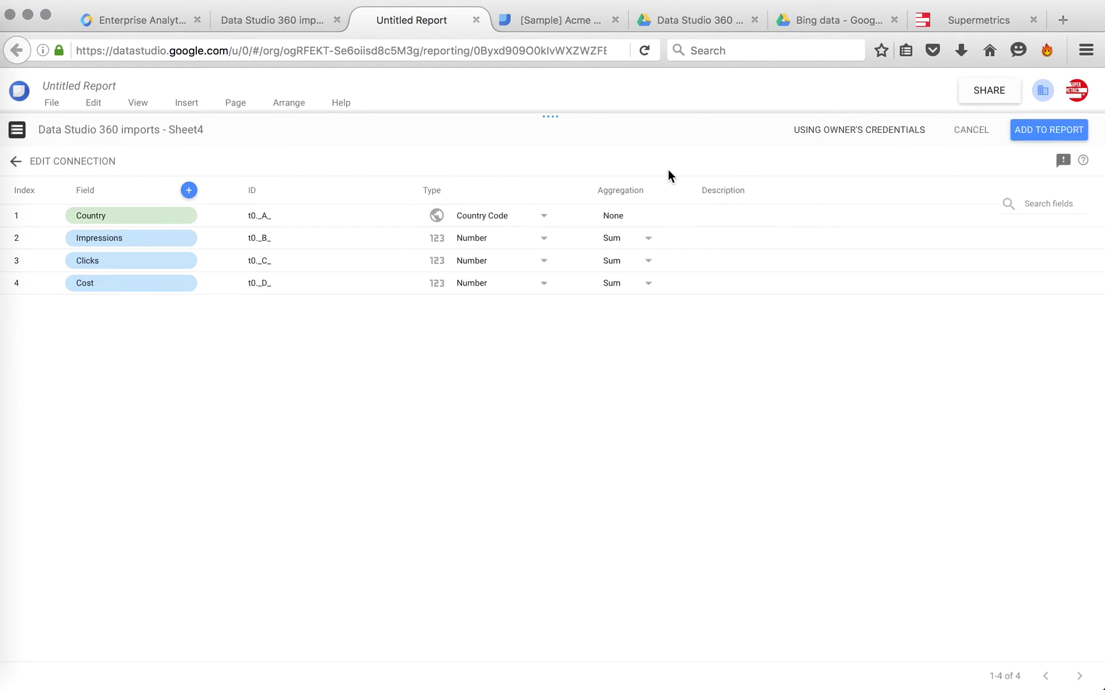
left_click(1061, 132)
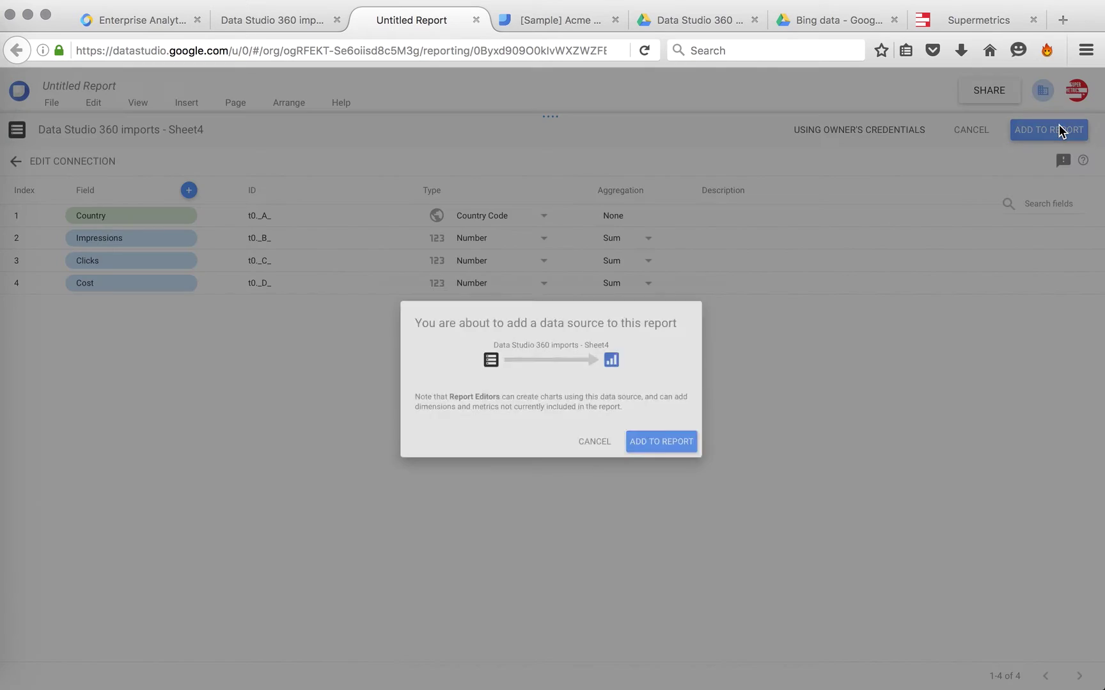
left_click(691, 462)
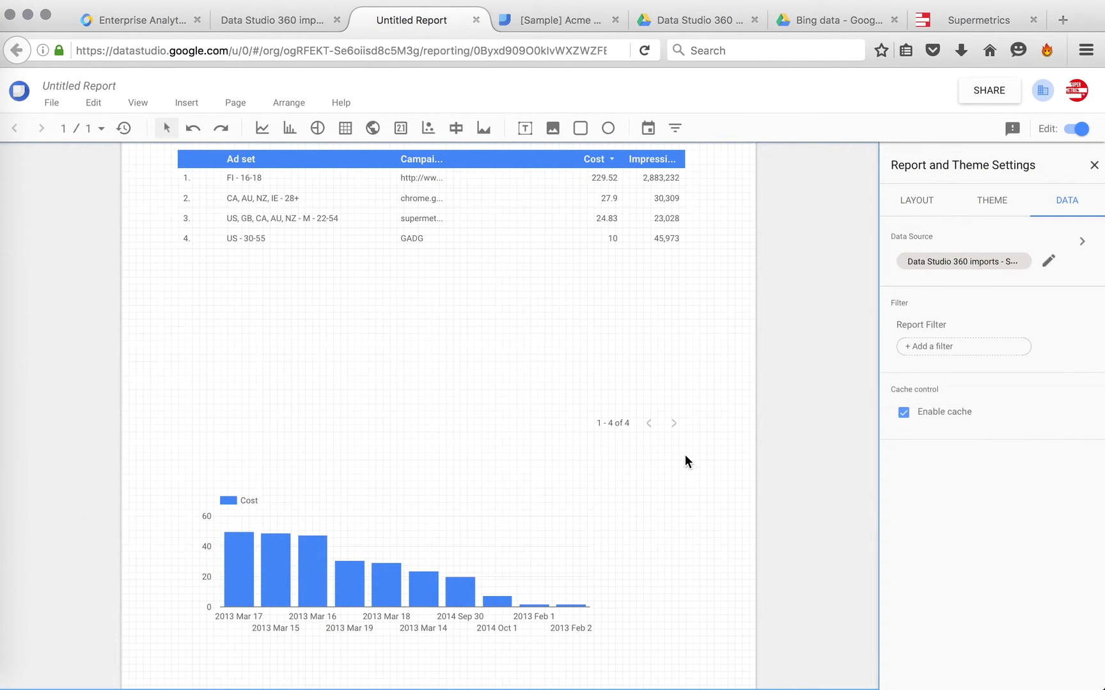
Add a geo map below the Cost bar chart, shaded by Impressions instead of Clicks
scroll(685, 454, "down", 5)
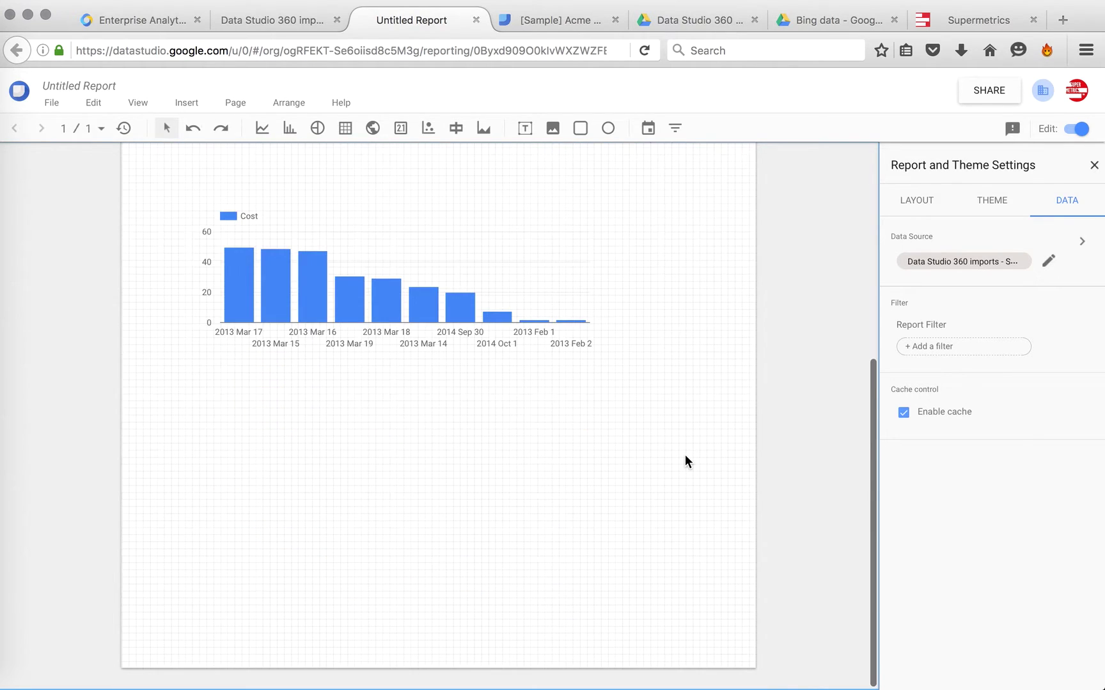
left_click(372, 128)
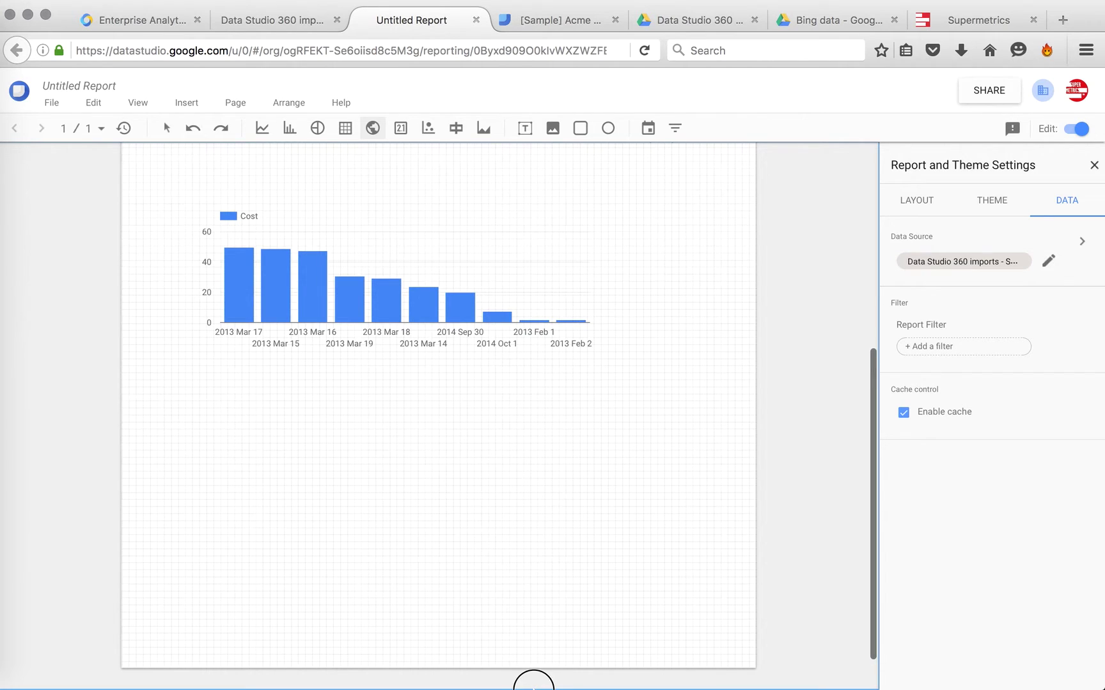
left_click_drag(202, 400, 557, 641)
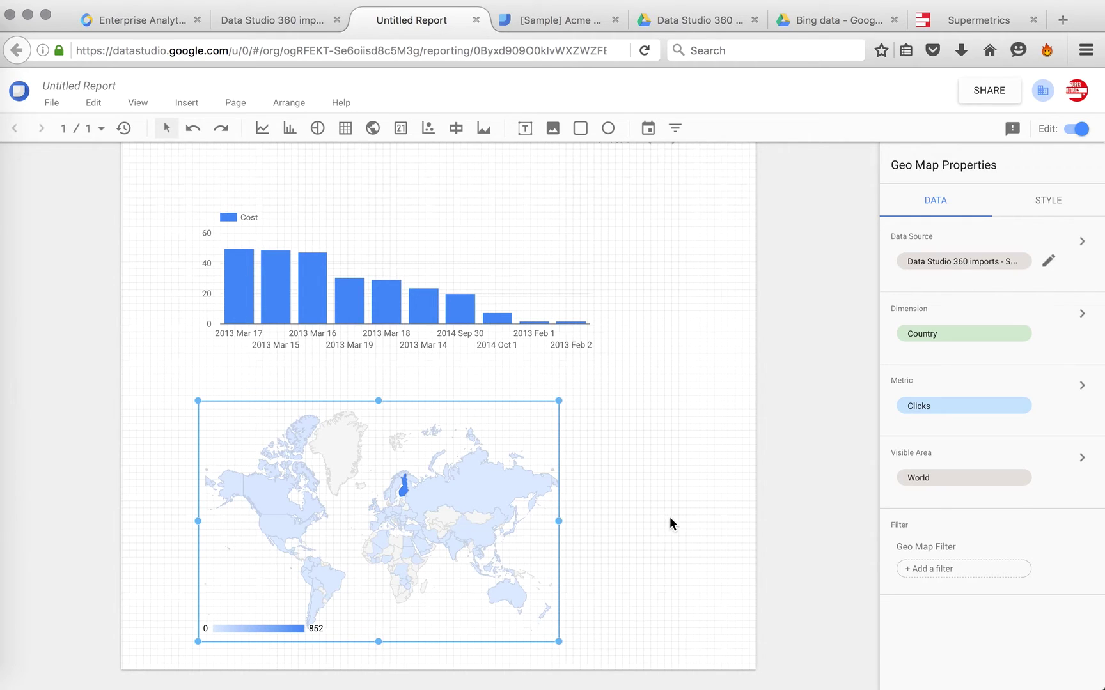
left_click(959, 410)
left_click(955, 276)
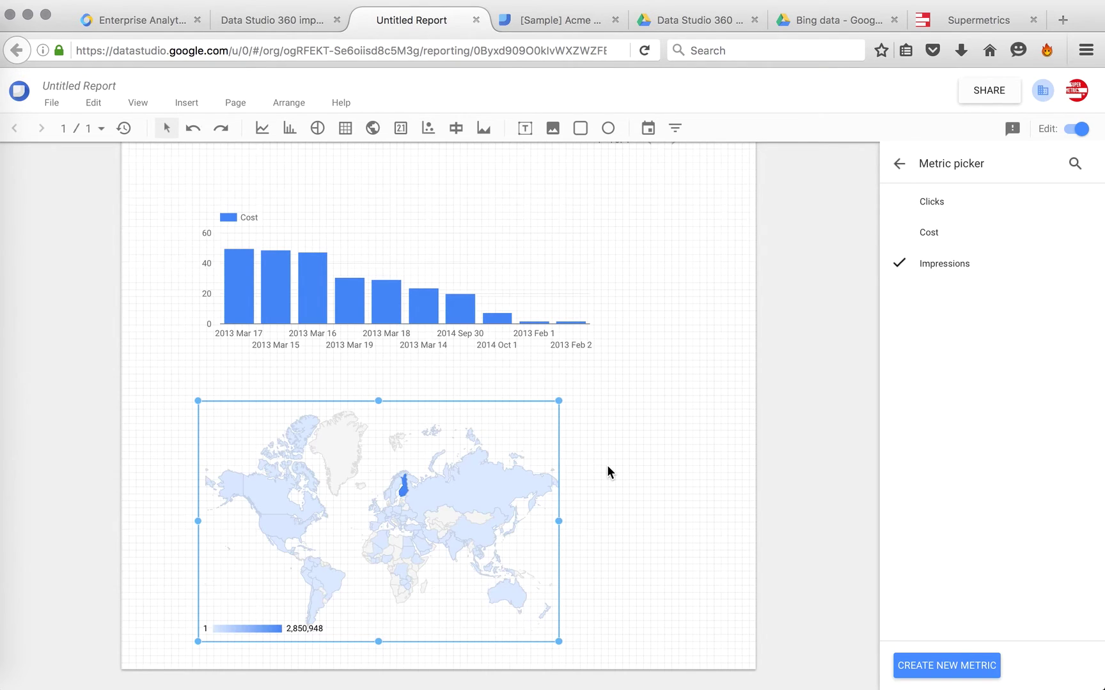
left_click(778, 461)
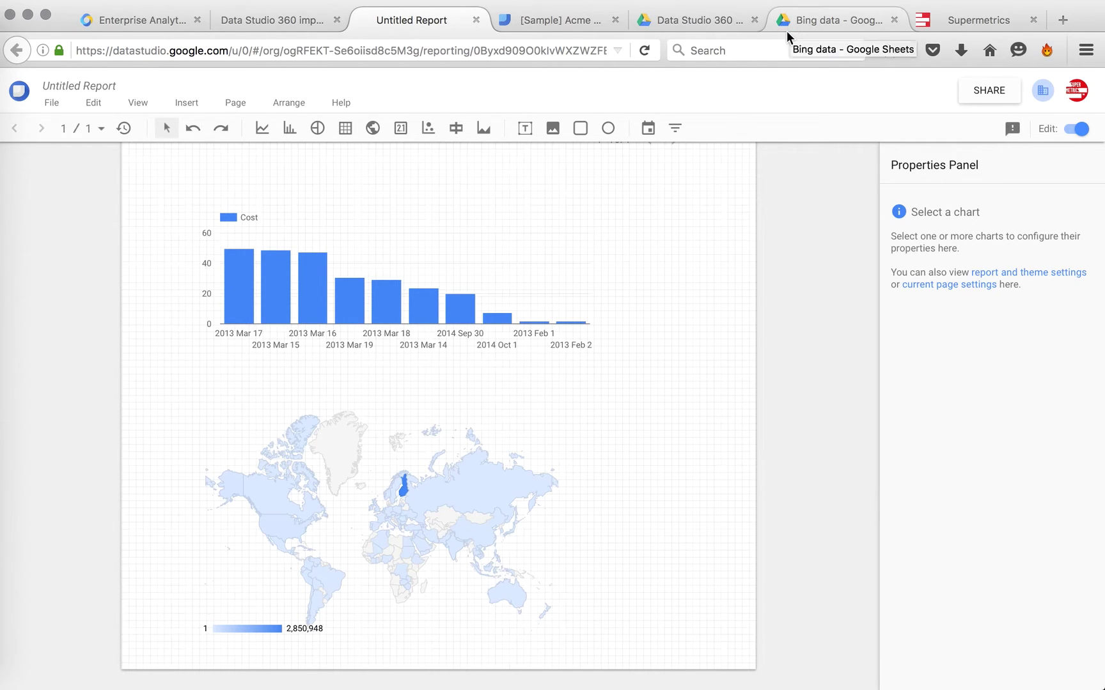
Look over the Bing data spreadsheet, then move on to the Data Studio 360 imports tab
scroll(682, 276, "up", 5)
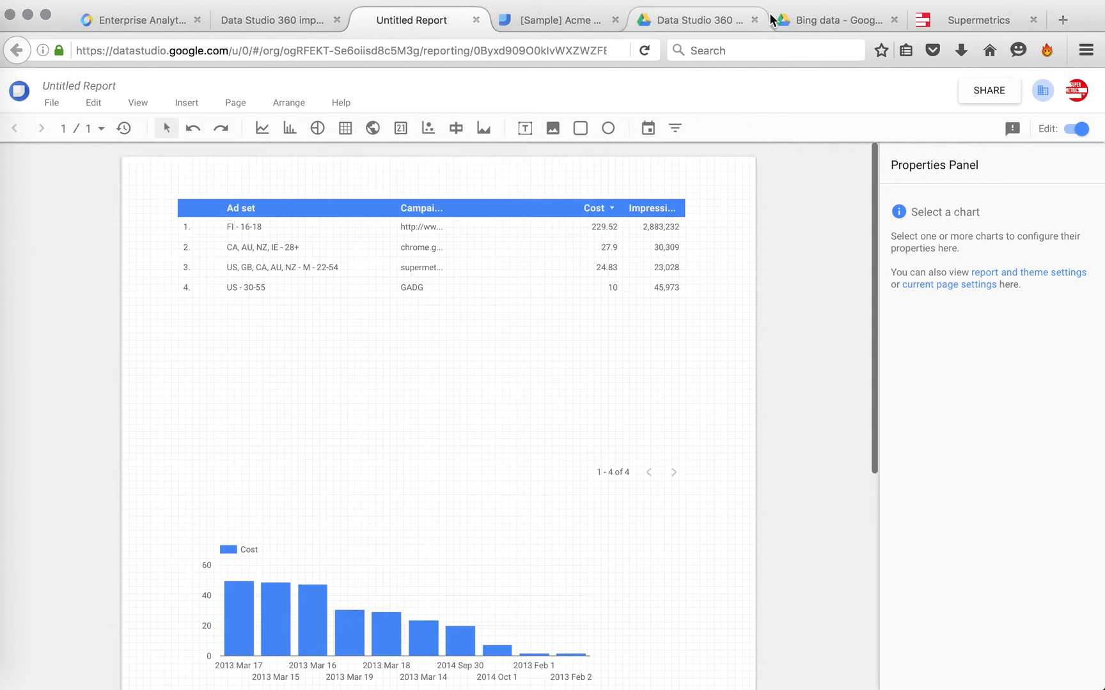
left_click(813, 20)
scroll(385, 410, "right", 5)
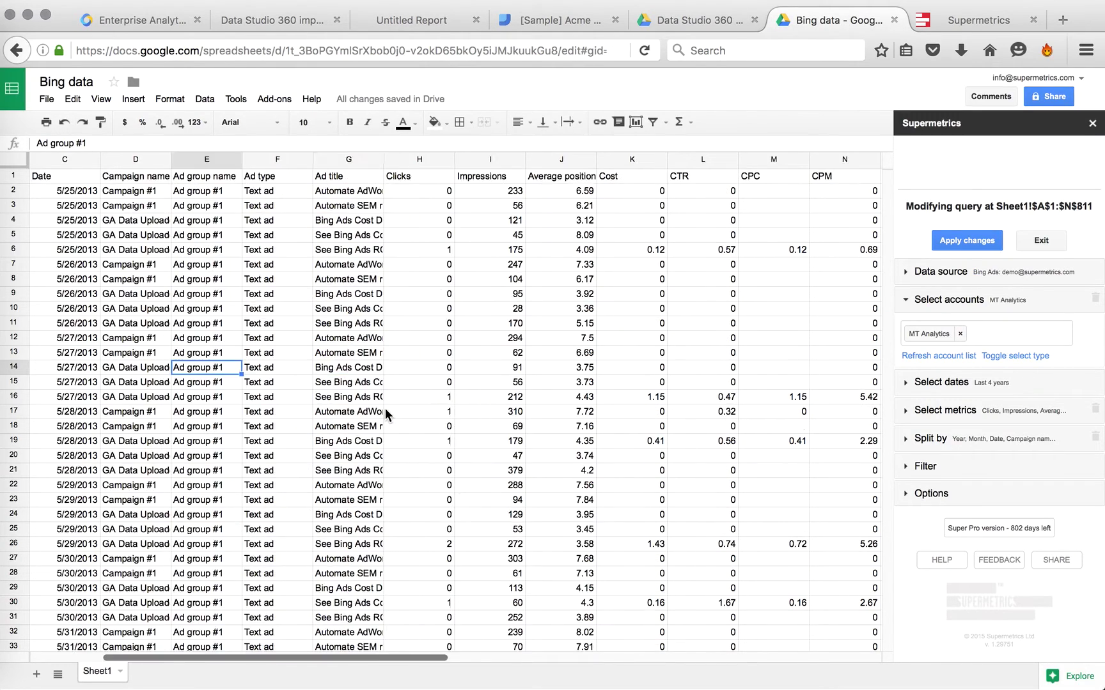
scroll(385, 411, "left", 5)
scroll(299, 311, "down", 10)
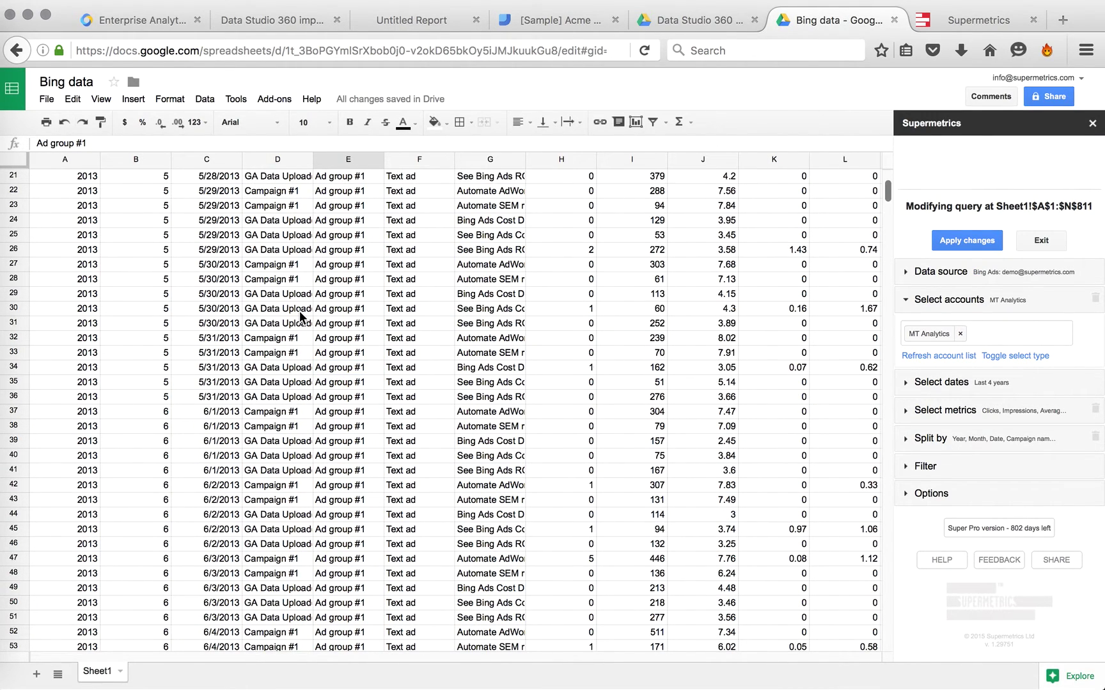
scroll(299, 311, "up", 10)
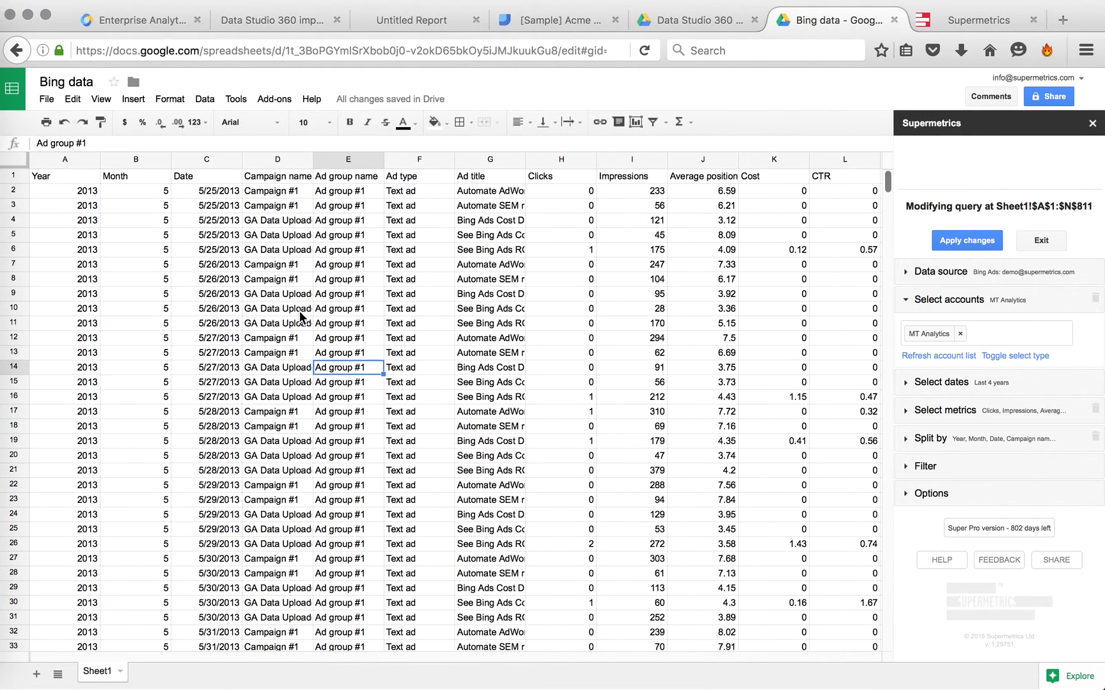
left_click(664, 25)
Back in the Untitled Report, add a new blank page 2 via Page > New page
left_click(518, 17)
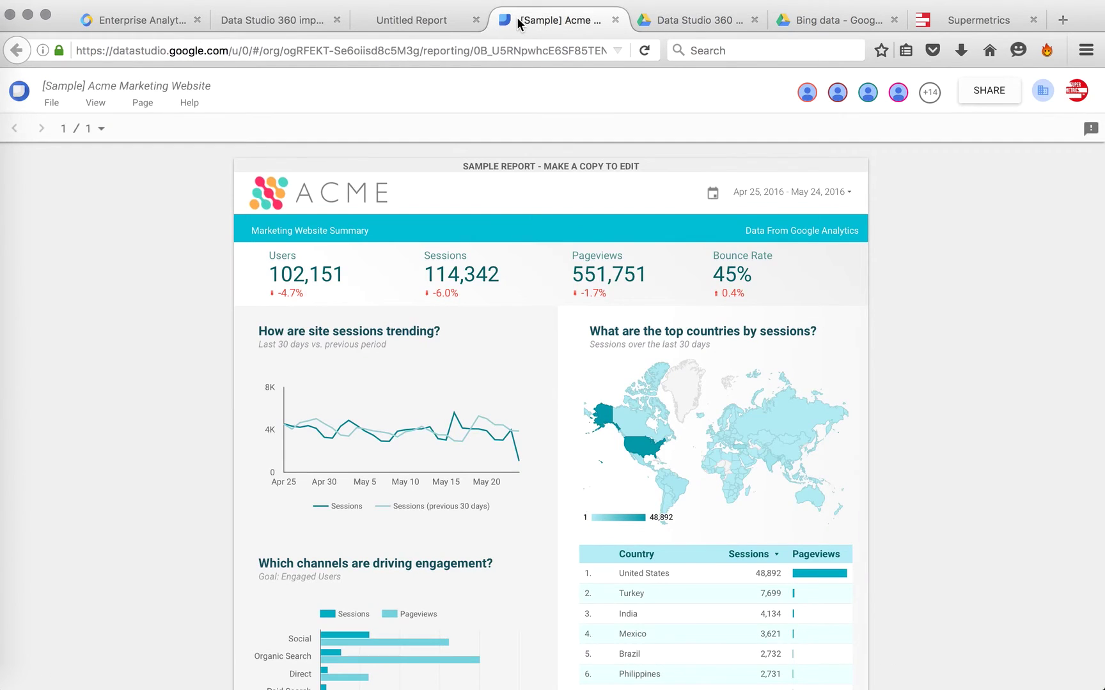
left_click(419, 20)
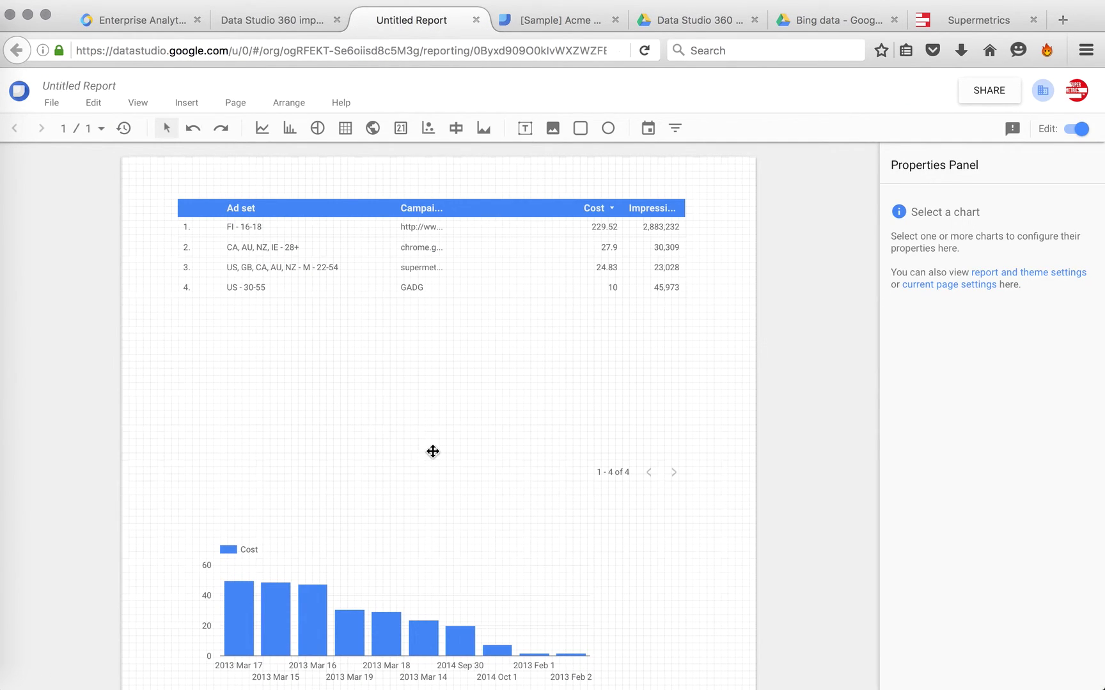
scroll(310, 229, "down", 5)
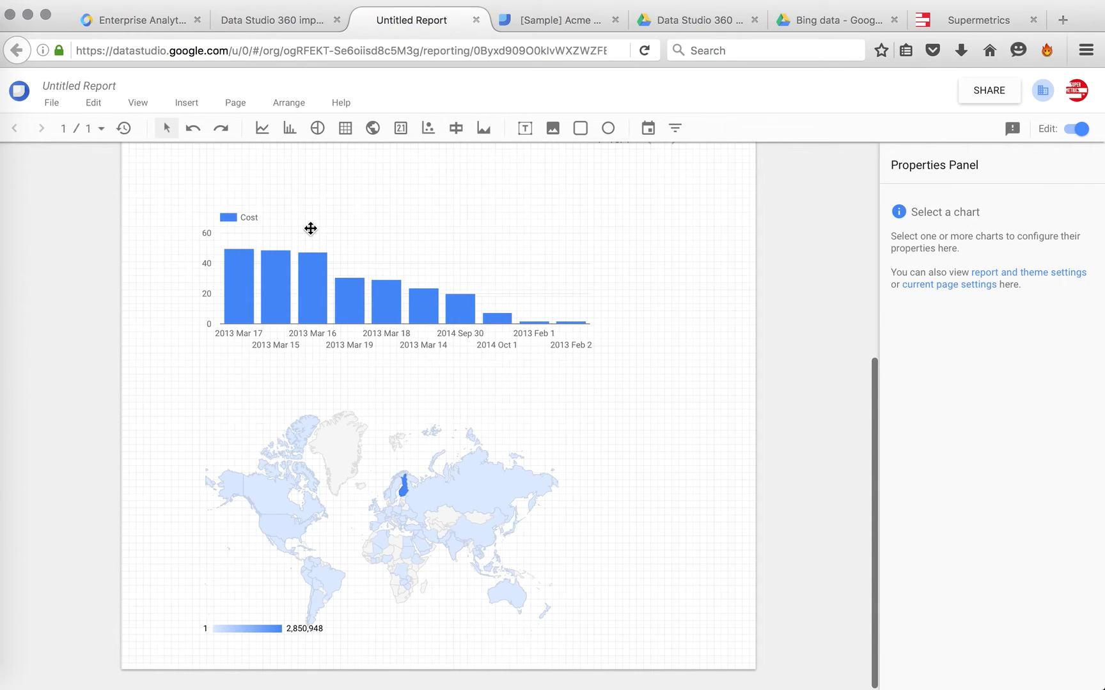
left_click(51, 103)
left_click(93, 103)
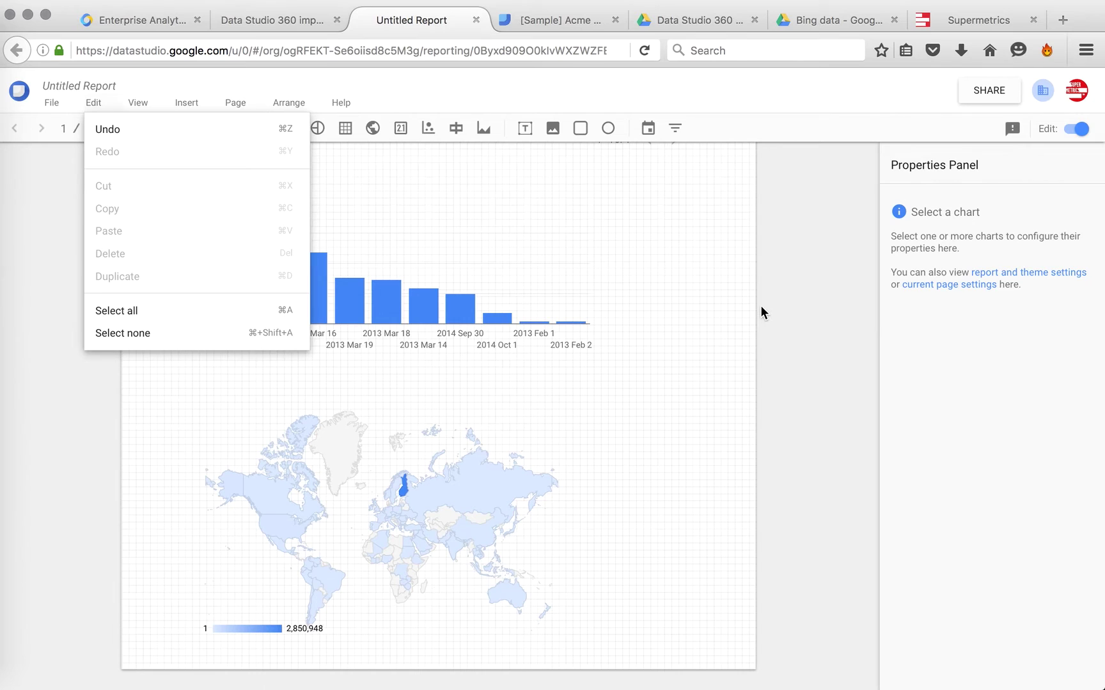
left_click(239, 103)
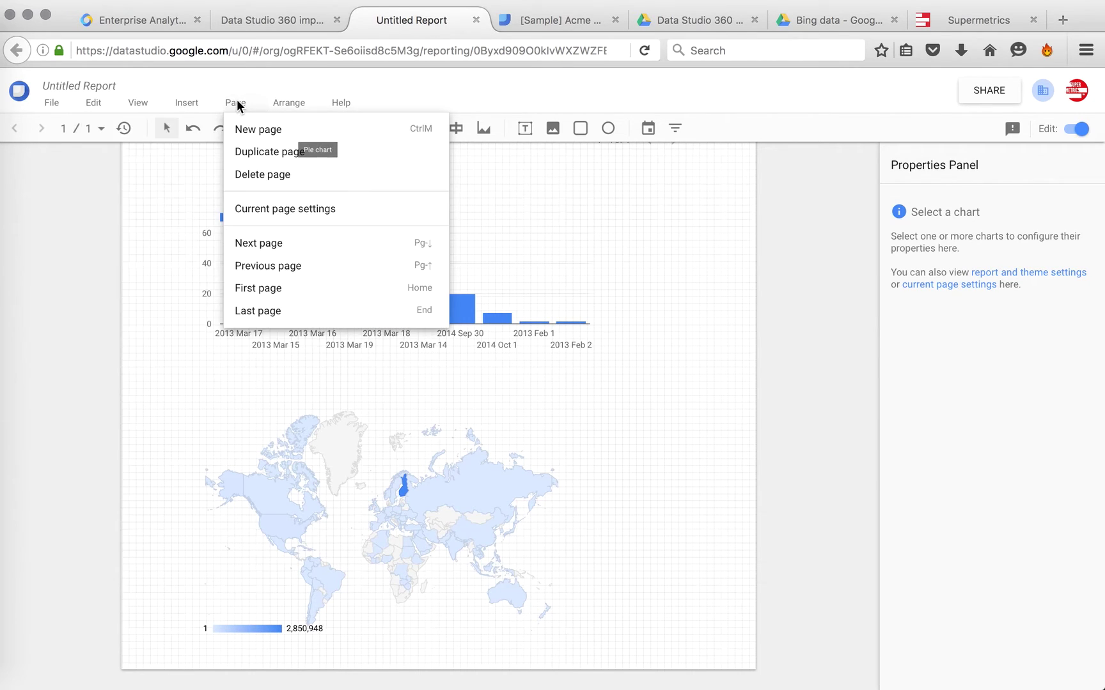
left_click(253, 130)
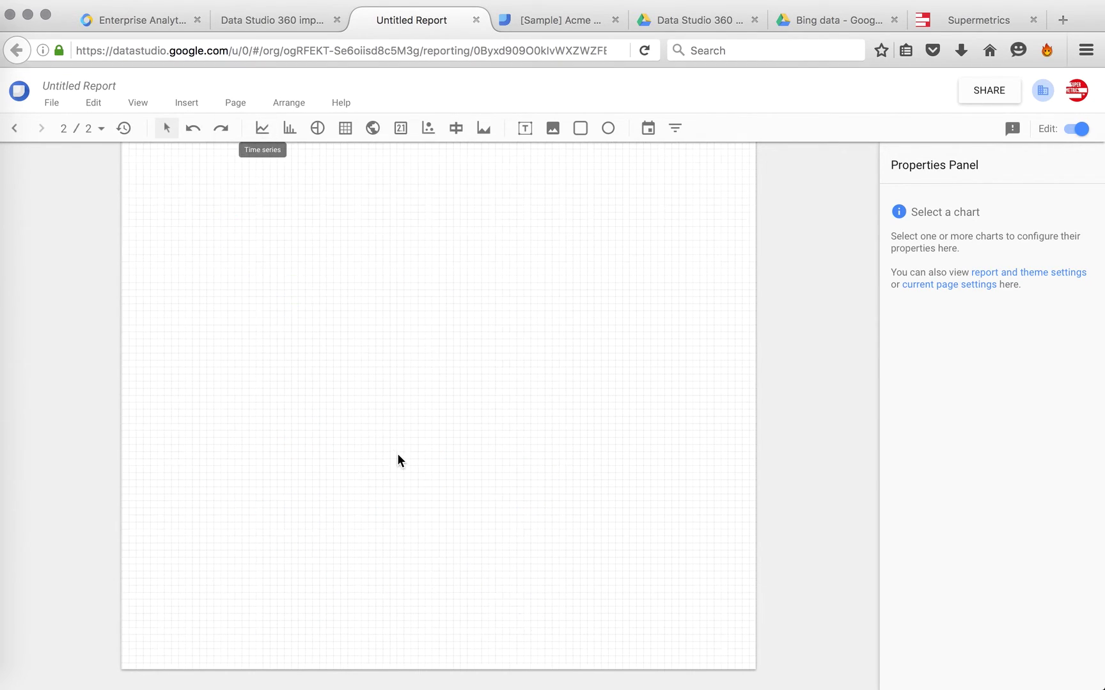
Draw a table across the upper part of page 2
left_click(348, 135)
left_click_drag(205, 170, 631, 475)
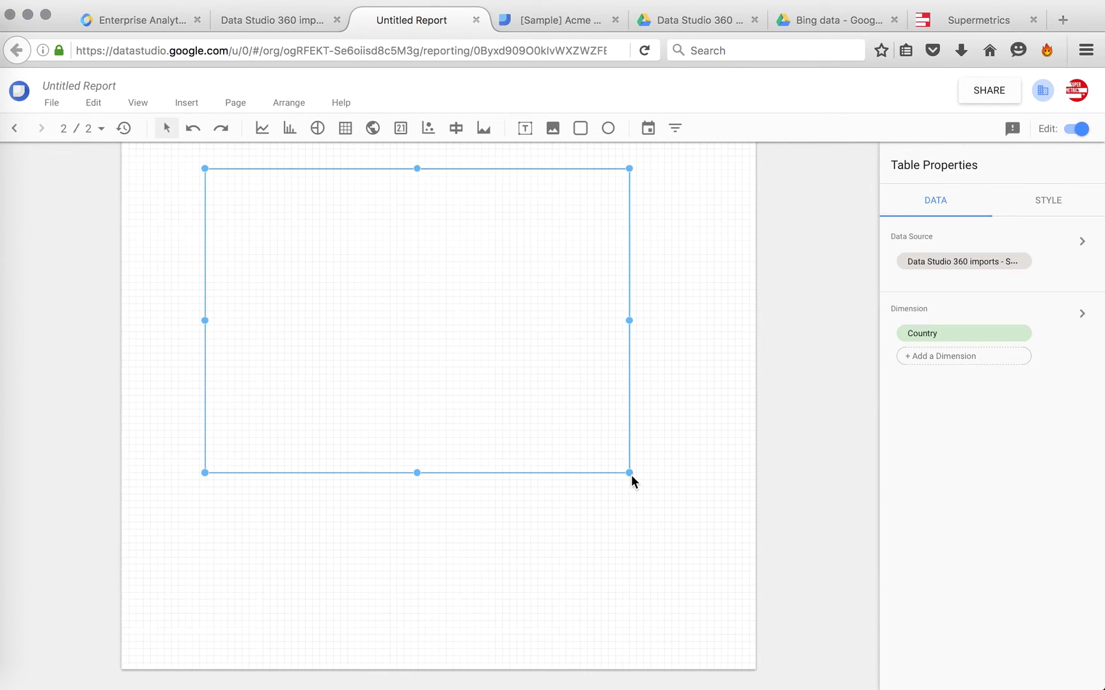
left_click(1081, 244)
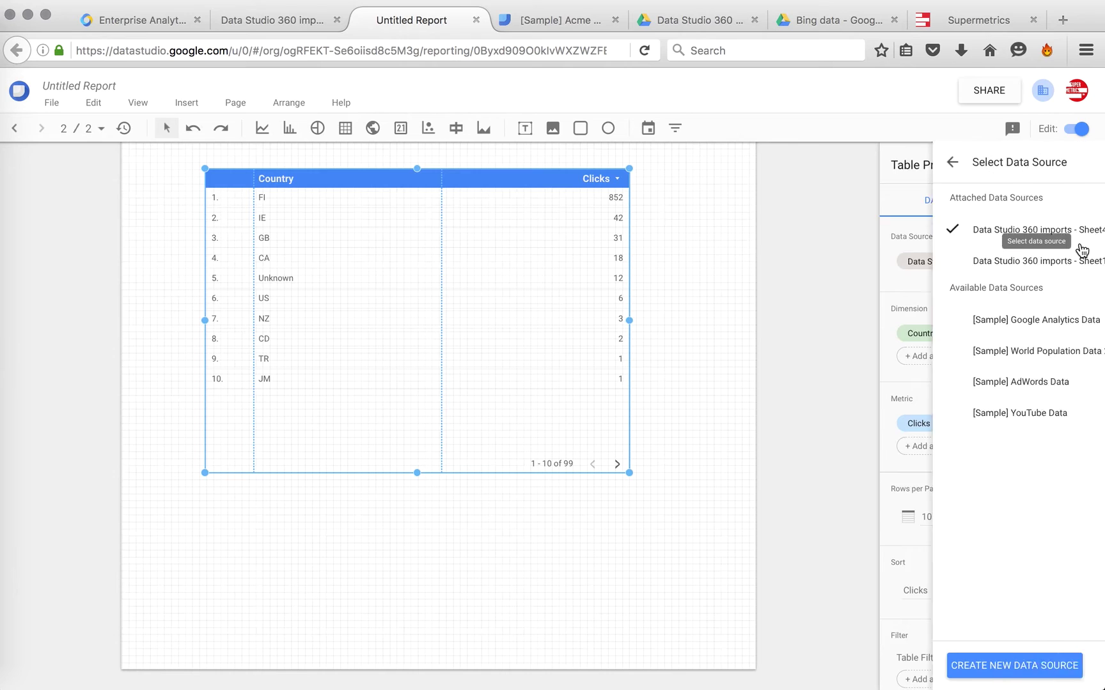
Create a Google Sheets data source from Bing data Sheet1 and add it to the report
left_click(970, 668)
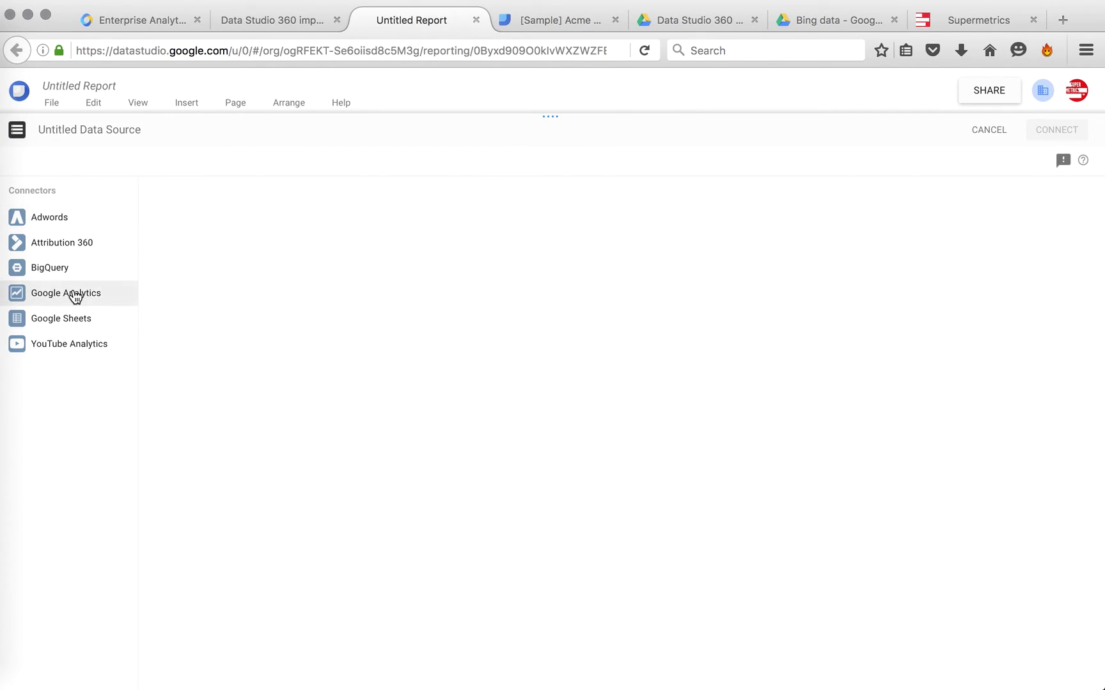
left_click(74, 317)
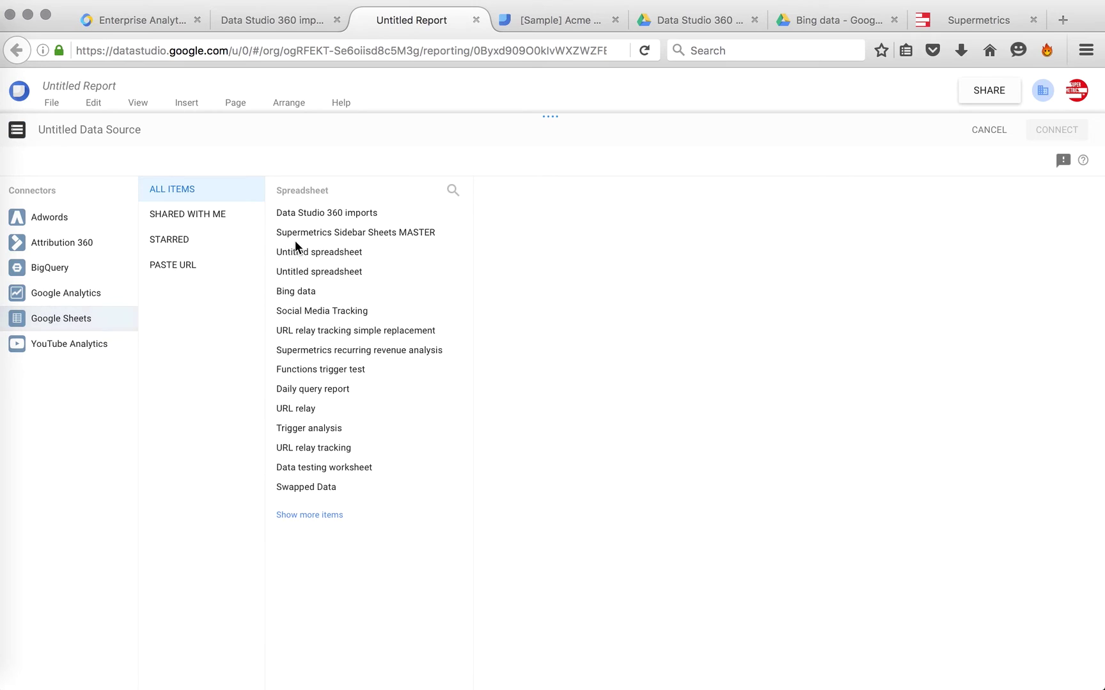
left_click(314, 294)
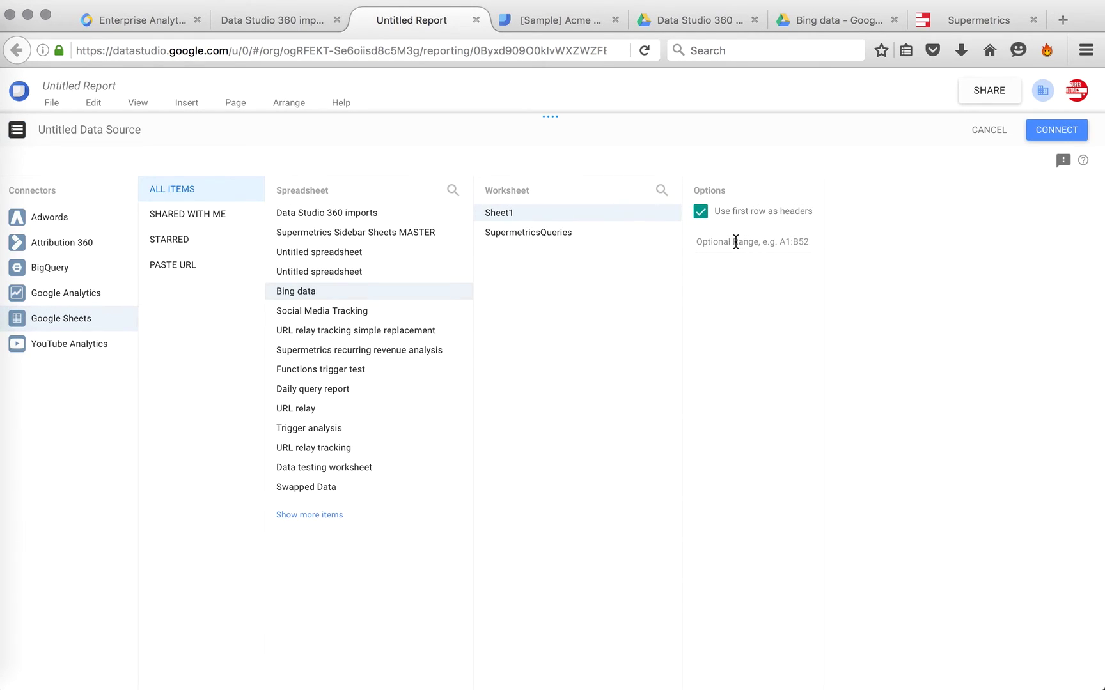
left_click(1076, 130)
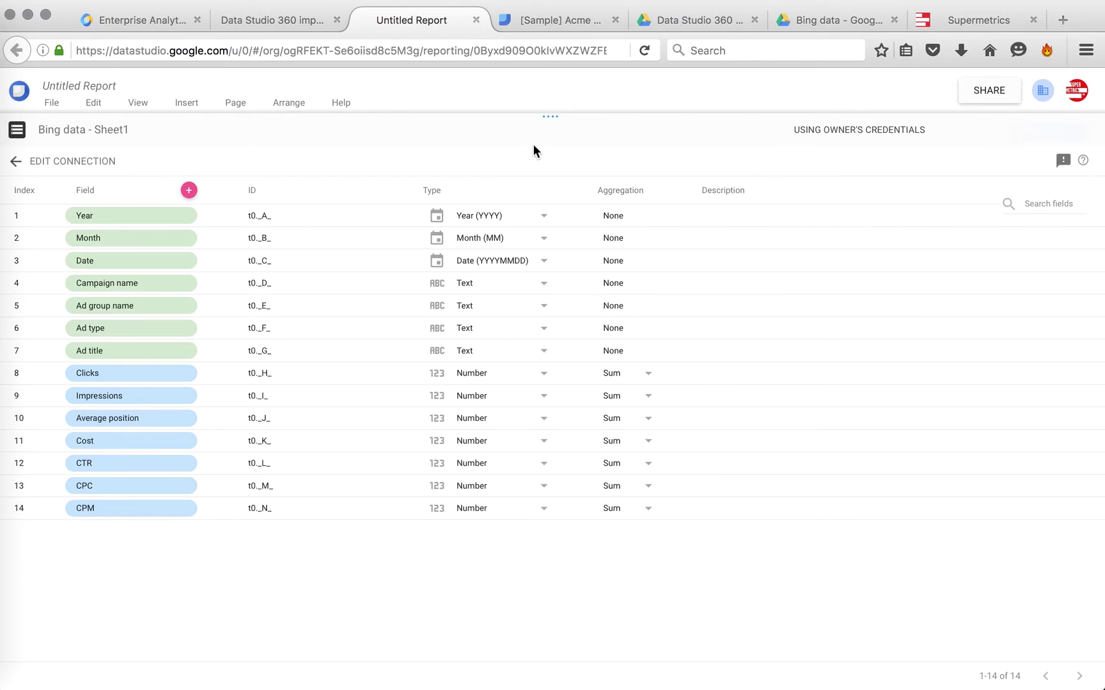
left_click(1048, 130)
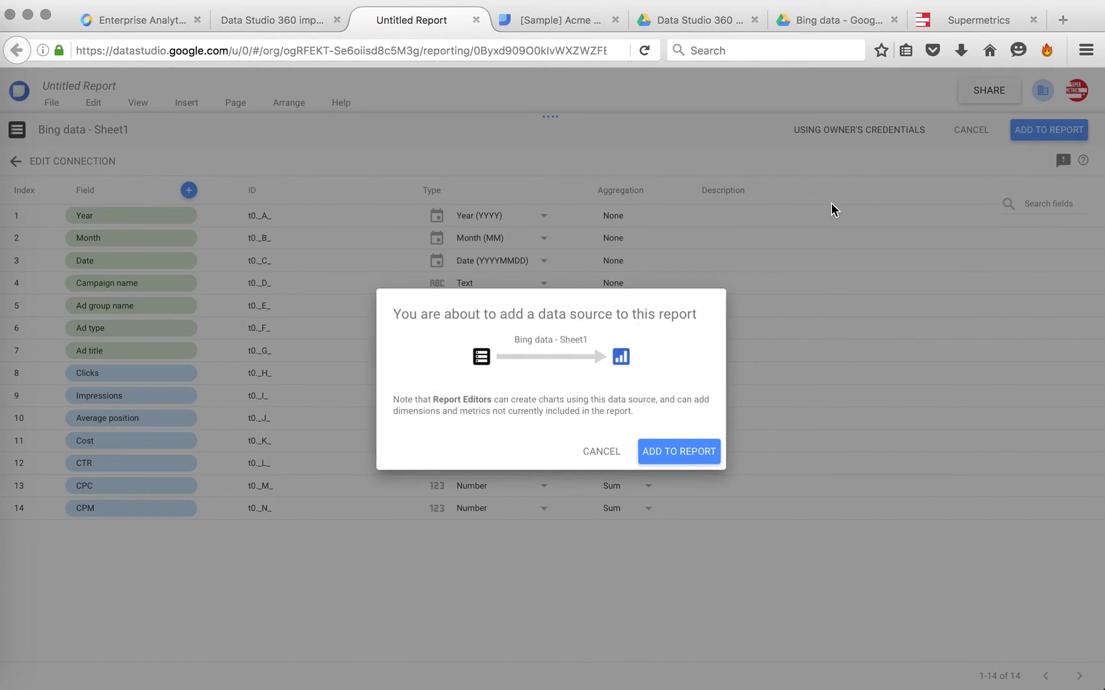
left_click(678, 452)
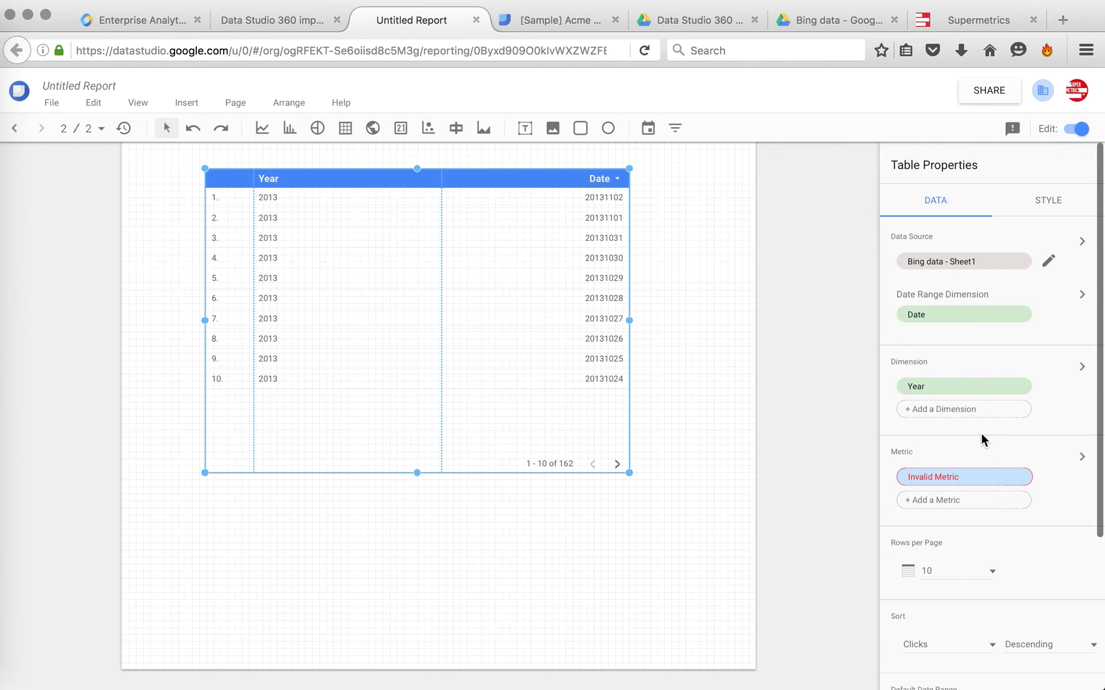
left_click(1007, 482)
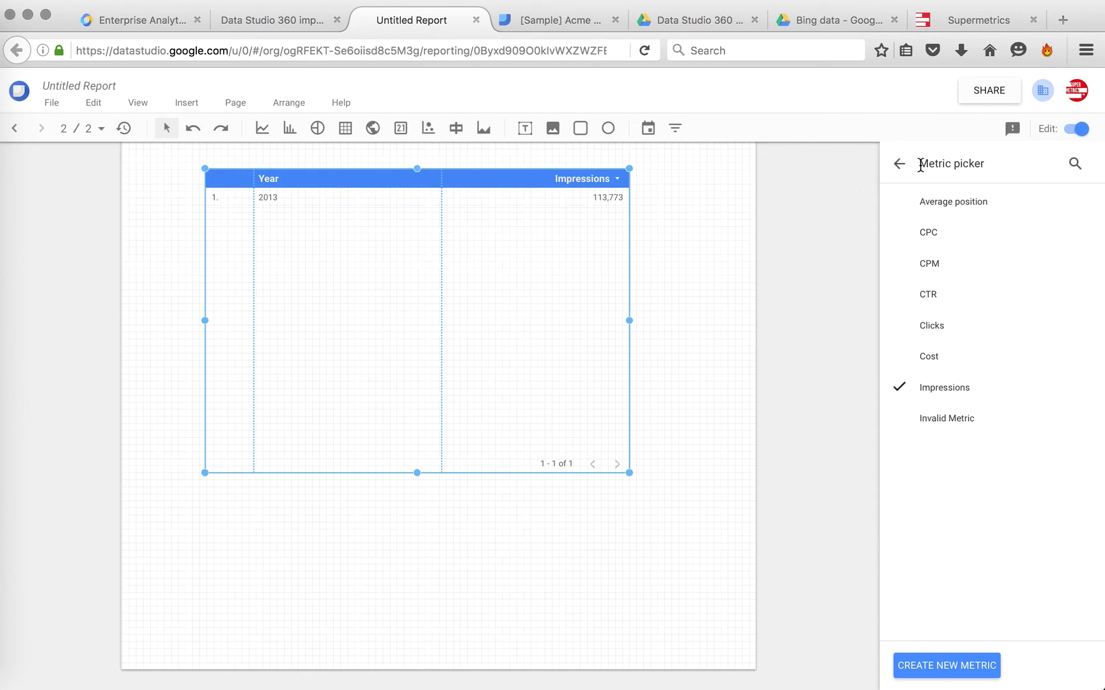
Make the page-2 table list Impressions by Campaign name instead of Year
left_click(899, 164)
left_click(940, 391)
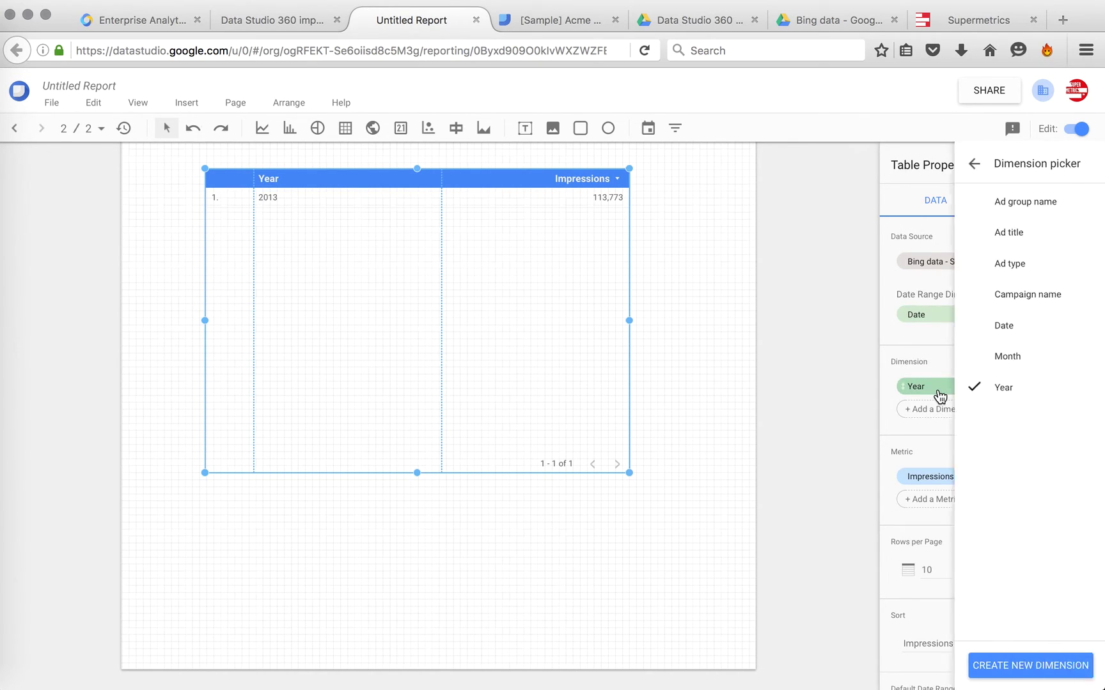
left_click(940, 360)
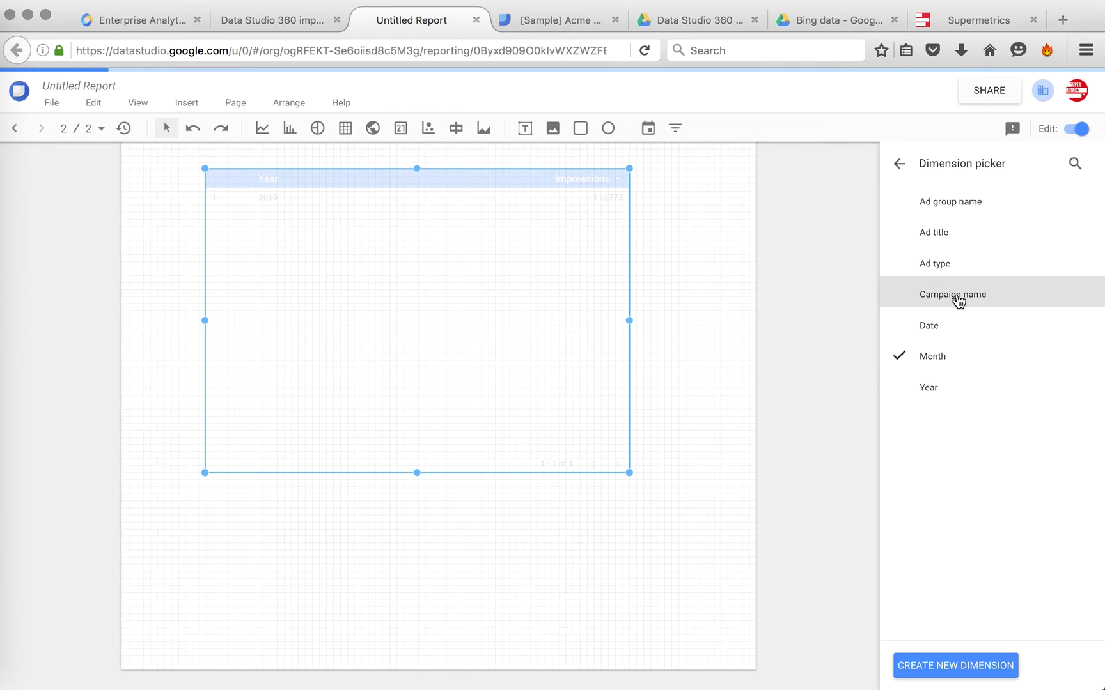
left_click(957, 298)
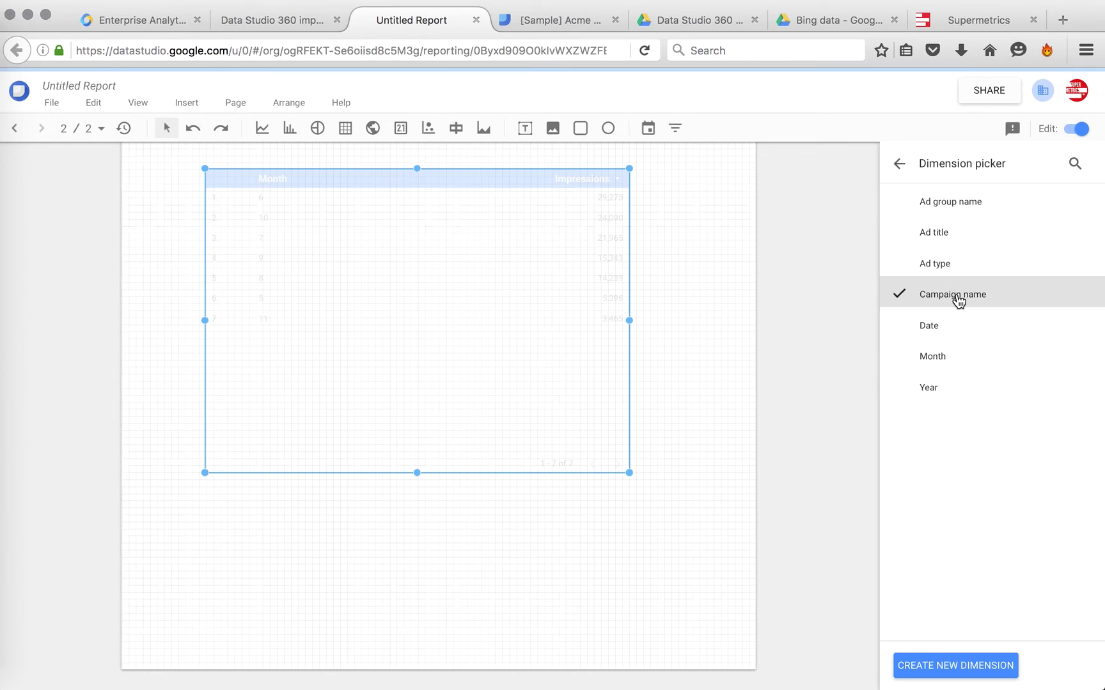
left_click(899, 164)
scroll(699, 339, "up", 3)
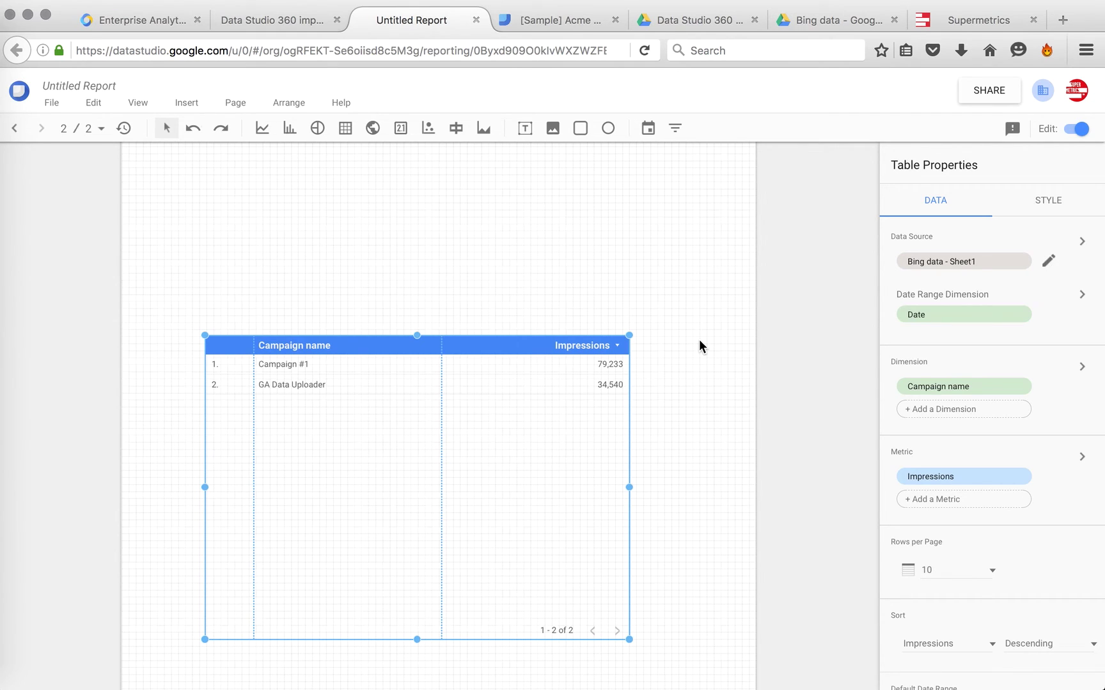
scroll(700, 346, "up", 2)
scroll(699, 342, "up", 2)
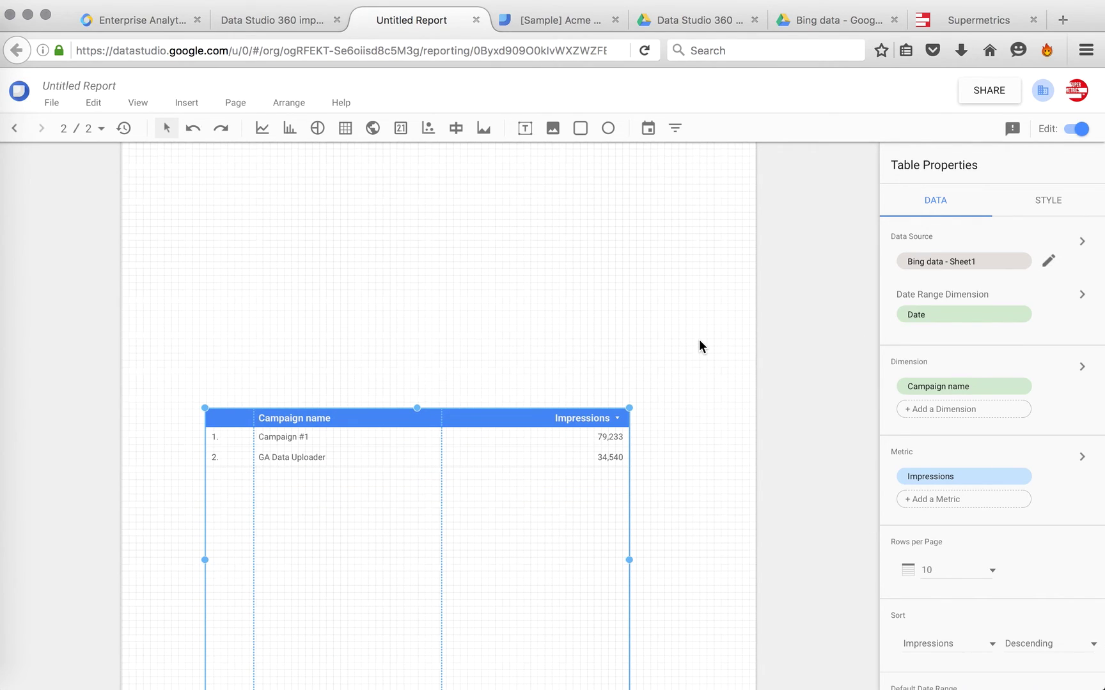
left_click(675, 21)
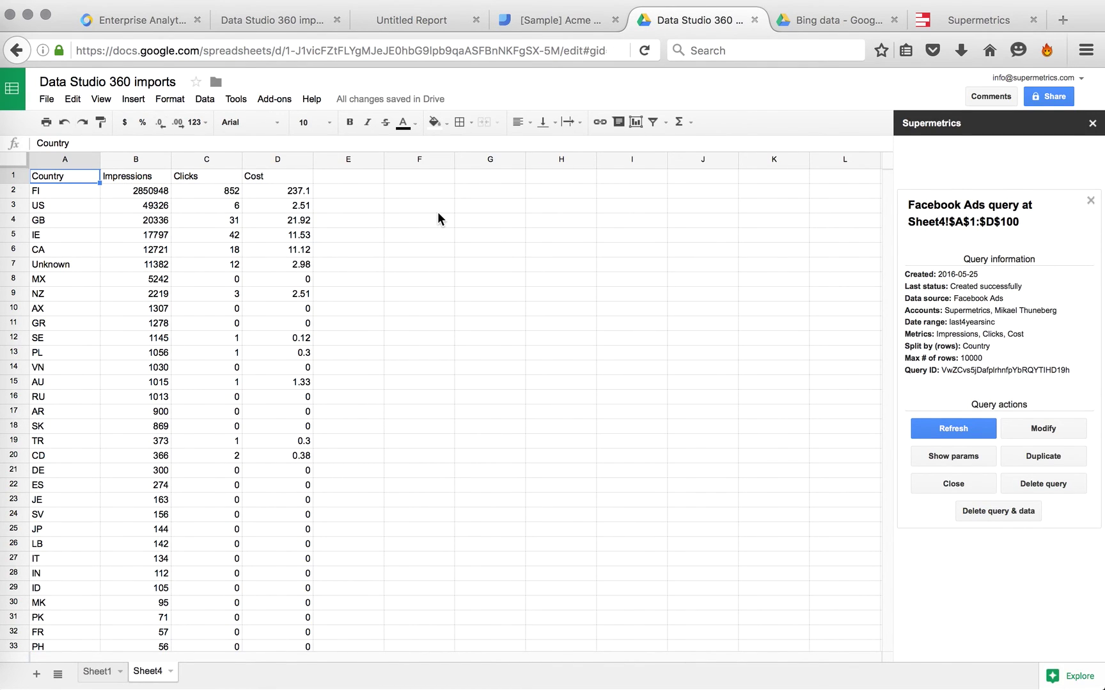
Store a Supermetrics trigger that refreshes the queries daily starting at 2:00
left_click(945, 488)
left_click(501, 306)
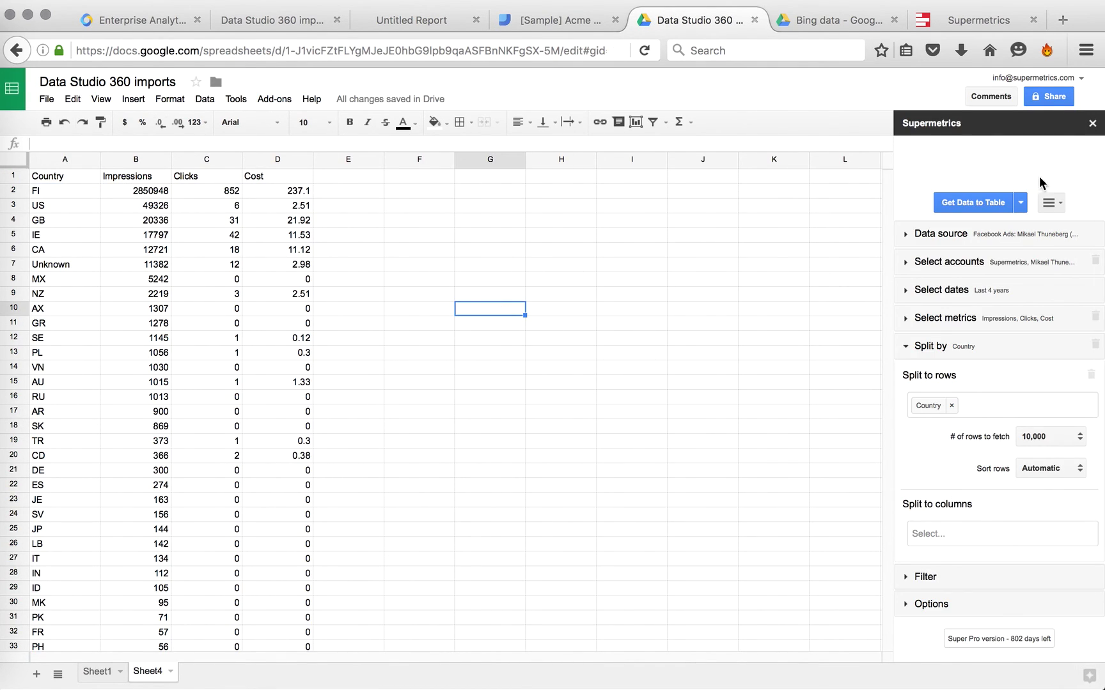
left_click(1049, 204)
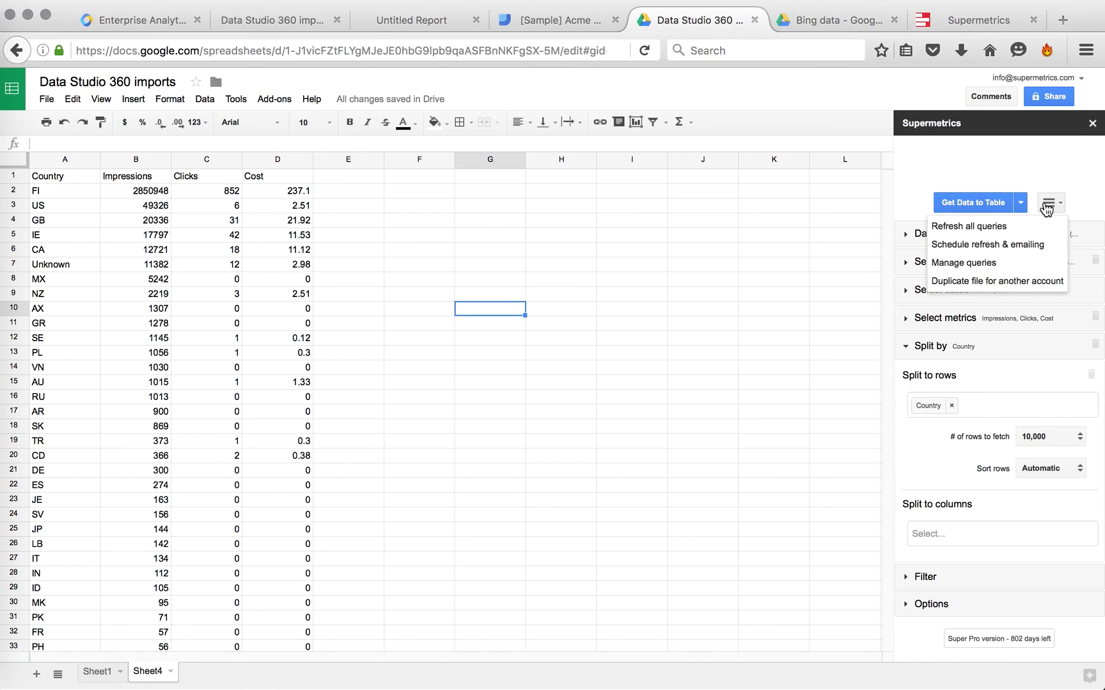
left_click(1006, 249)
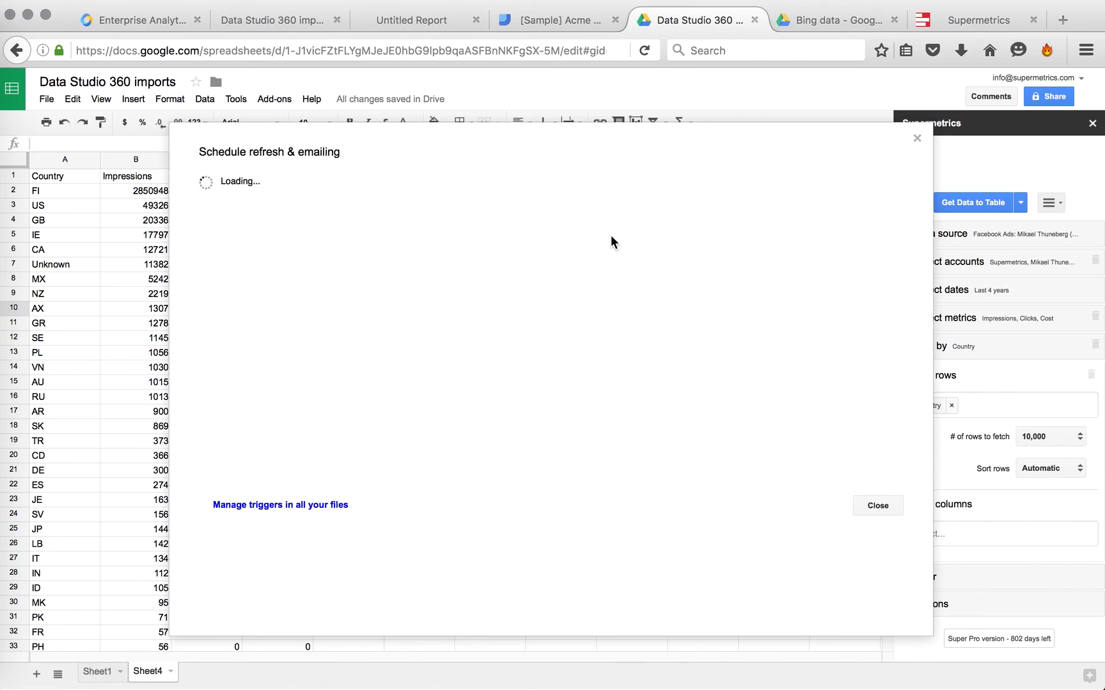
left_click(392, 272)
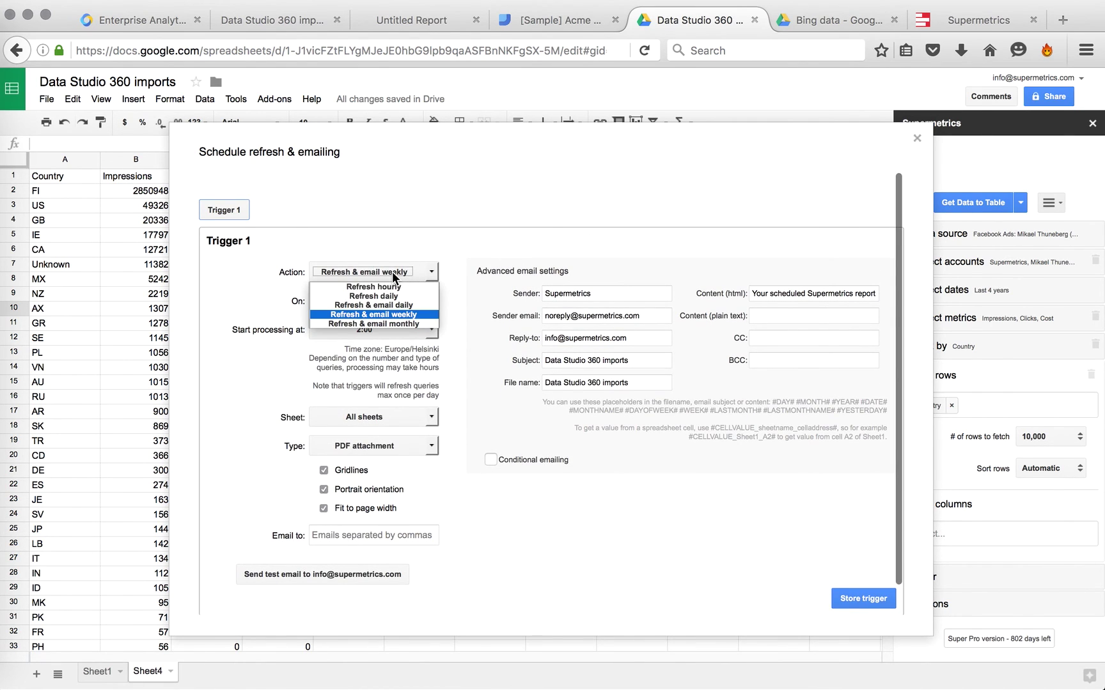
left_click(388, 294)
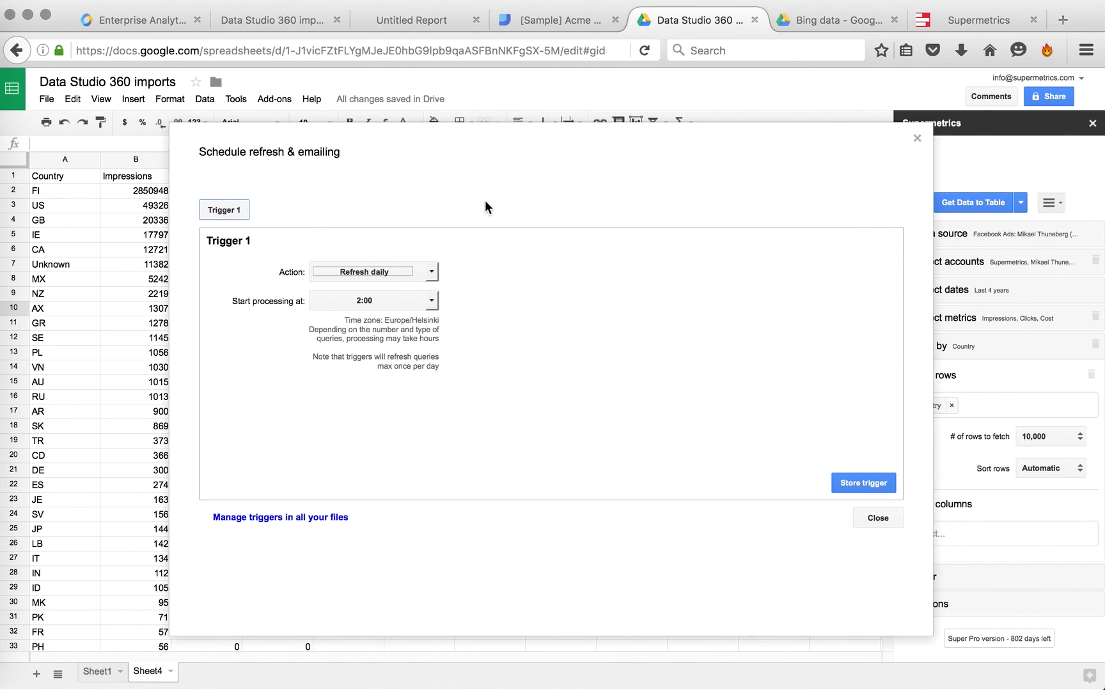
left_click(862, 490)
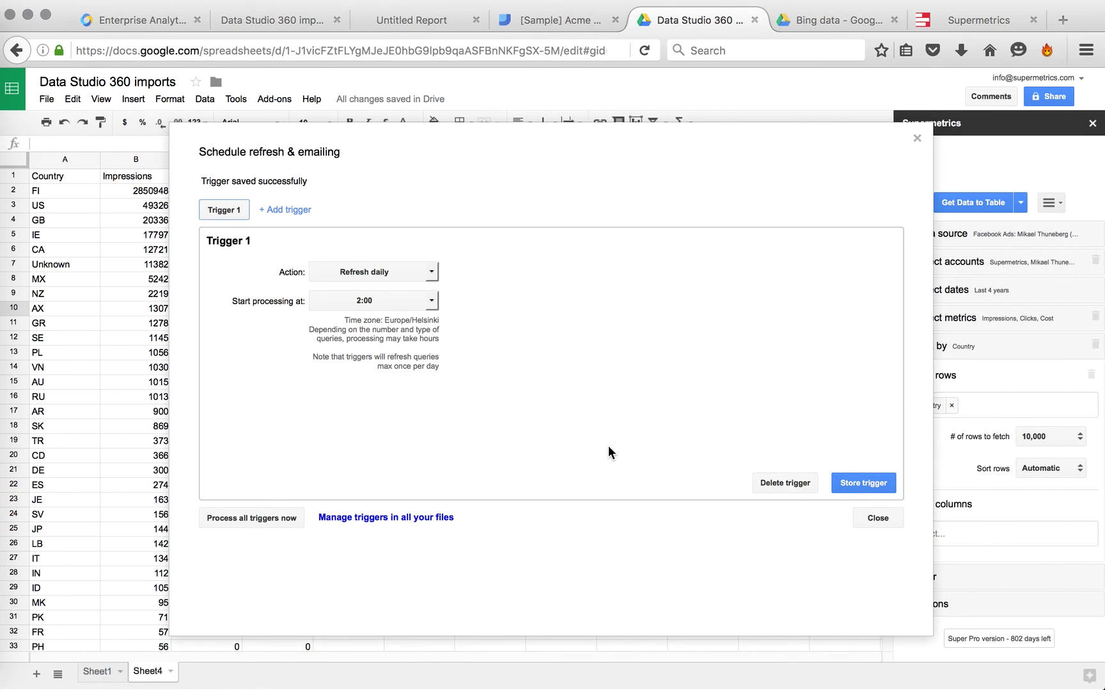
left_click(878, 519)
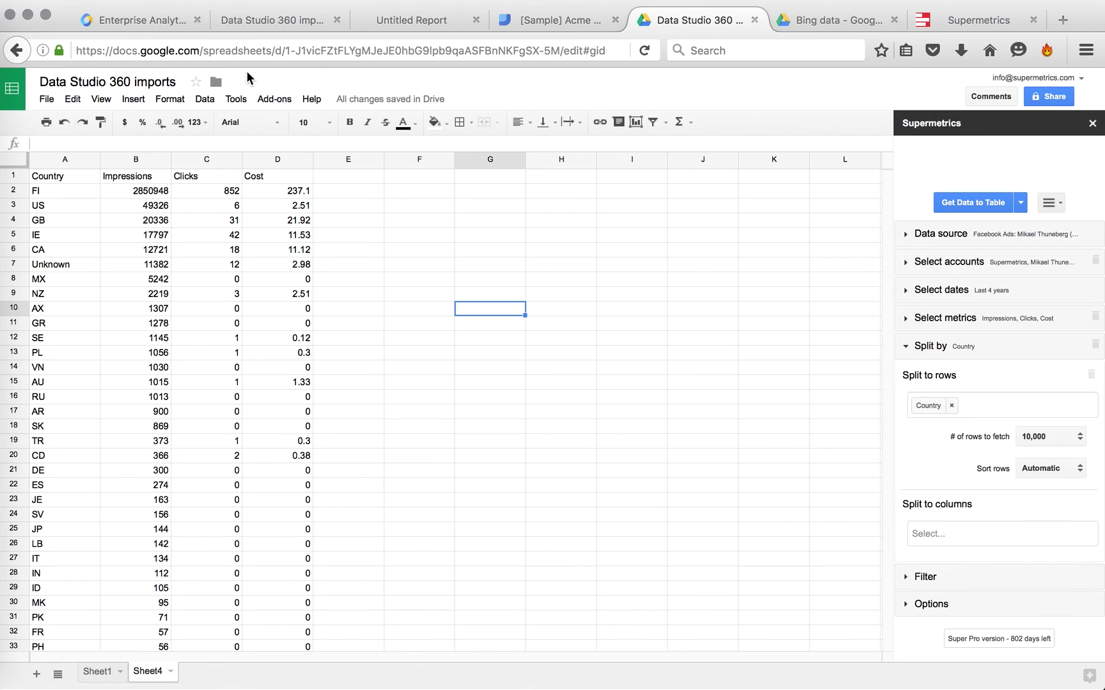
left_click(251, 21)
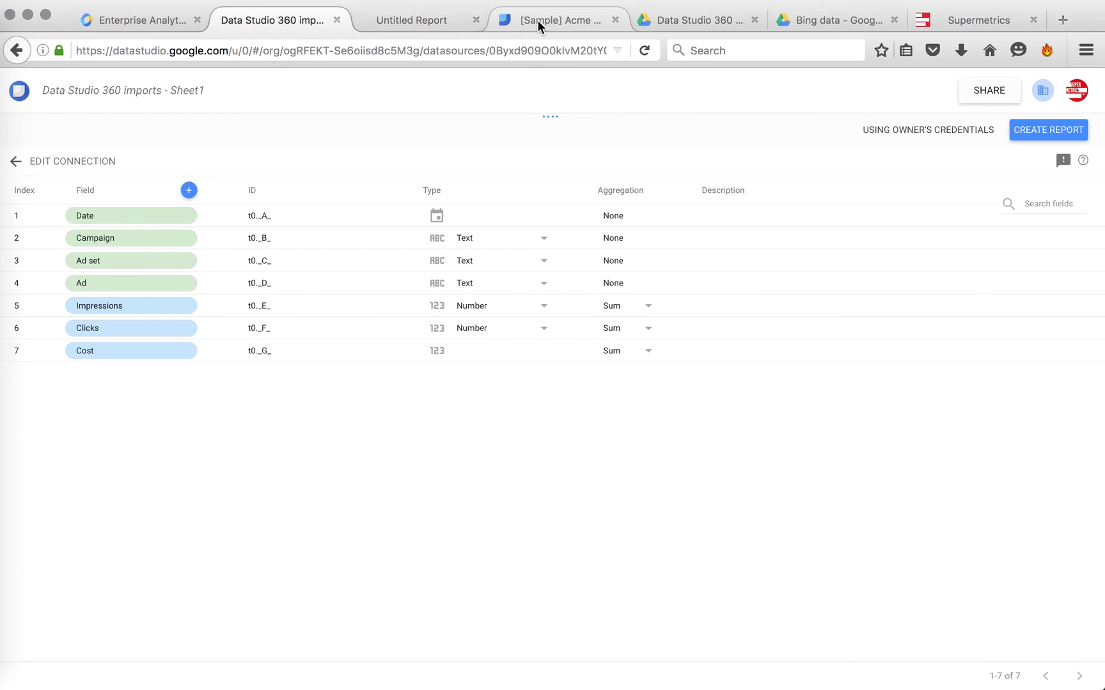
Return to the Untitled Report and go back to page 1
left_click(413, 23)
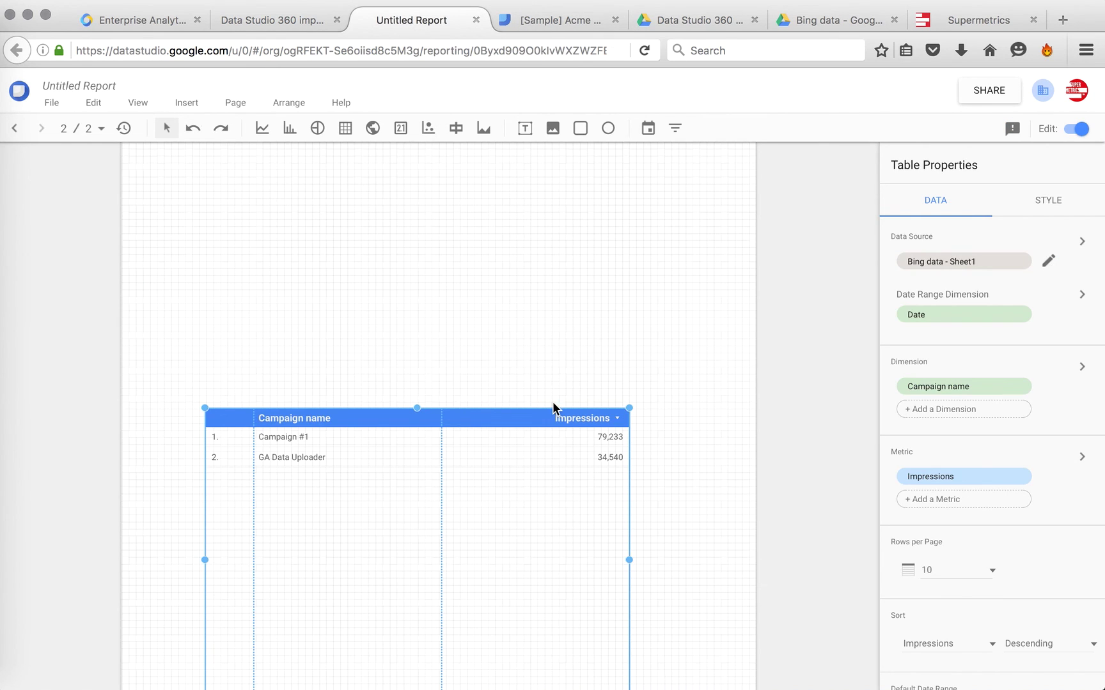
scroll(554, 408, "up", 3)
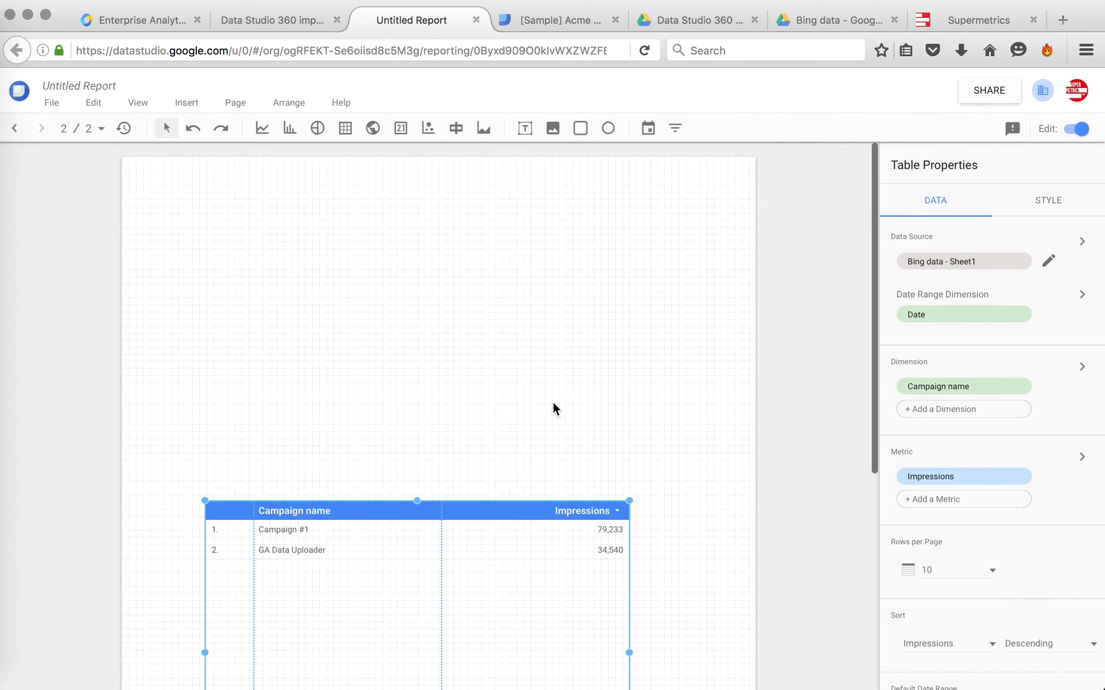
left_click(15, 129)
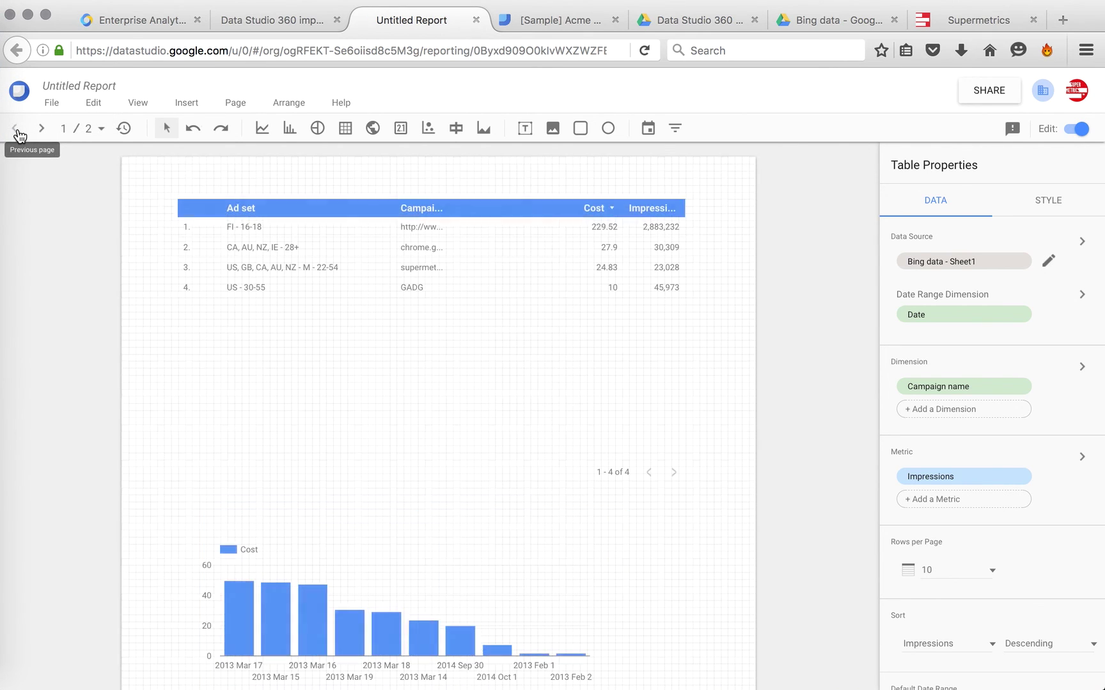